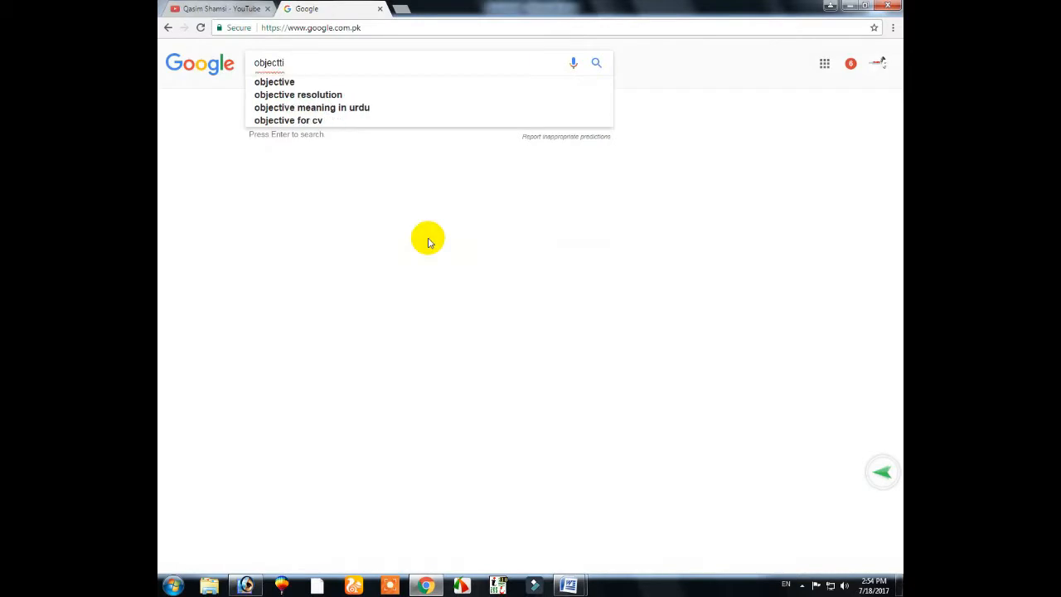
# Step: Search Google for "objective for cv" and open The Balance article on resume objective examples and writing tips
pyautogui.write('ve for cv')
pyautogui.press('Return')
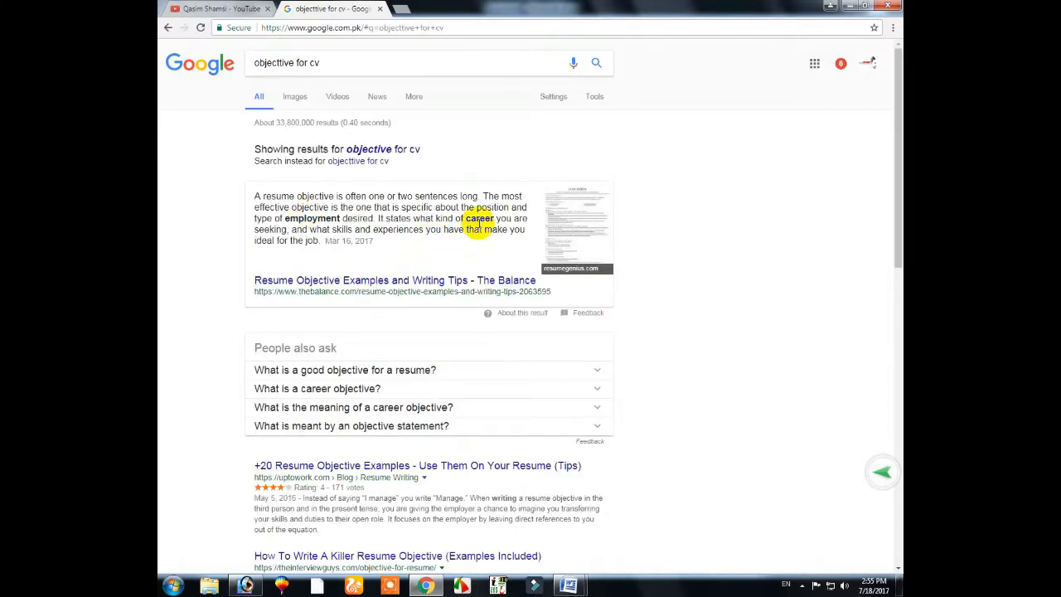
pyautogui.scroll(-3, 434, 214)
pyautogui.scroll(2, 415, 224)
pyautogui.click(379, 227)
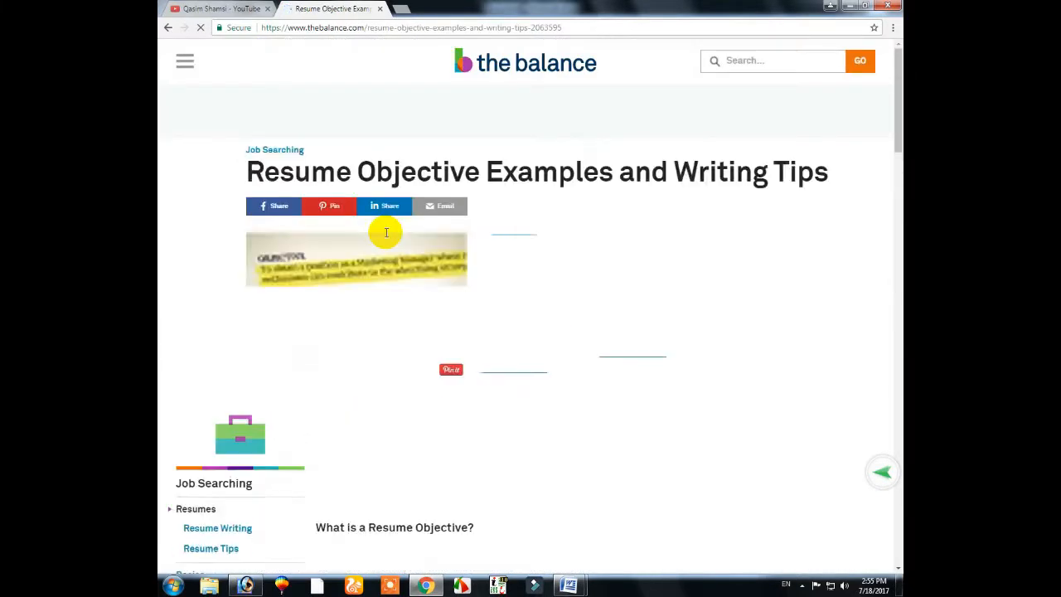
# Step: Copy the three resume objective paragraphs from the article and paste them under Objective in the Word document
pyautogui.scroll(-5, 386, 232)
pyautogui.scroll(3, 386, 232)
pyautogui.moveTo(315, 362); pyautogui.dragTo(508, 452)
pyautogui.hotkey('ctrl', 'c')
pyautogui.click(570, 585)
pyautogui.click(601, 524)
pyautogui.hotkey('ctrl', 'v')
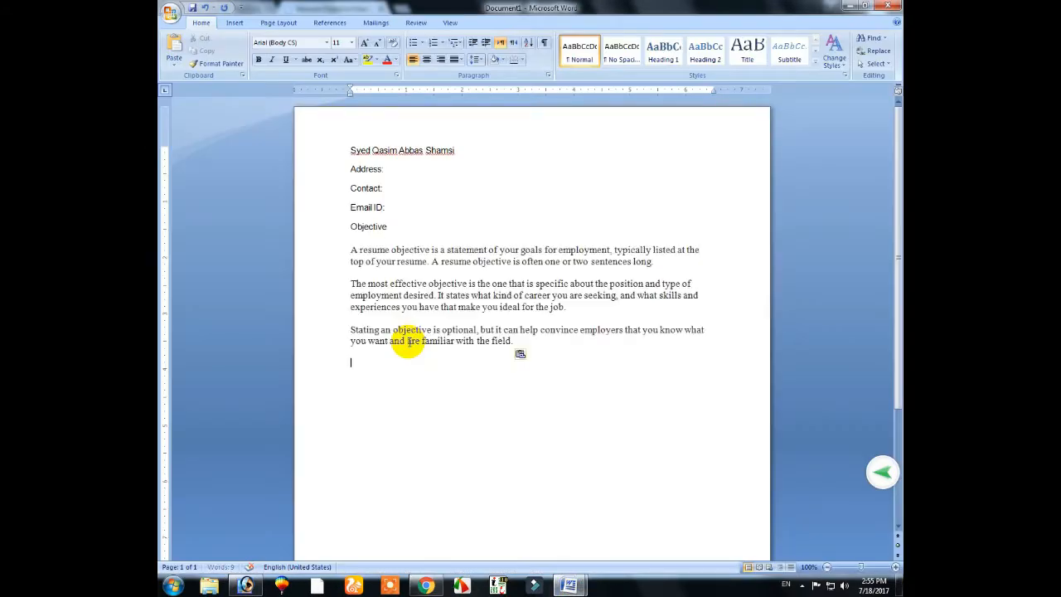
# Step: Delete the first and third pasted paragraphs, keeping only the one starting "The most effective objective"
pyautogui.moveTo(520, 358); pyautogui.dragTo(343, 327)
pyautogui.press('Delete')
pyautogui.moveTo(654, 261); pyautogui.dragTo(350, 249)
pyautogui.press('Delete')
pyautogui.click(377, 306)
pyautogui.click(348, 249)
pyautogui.click(595, 304)
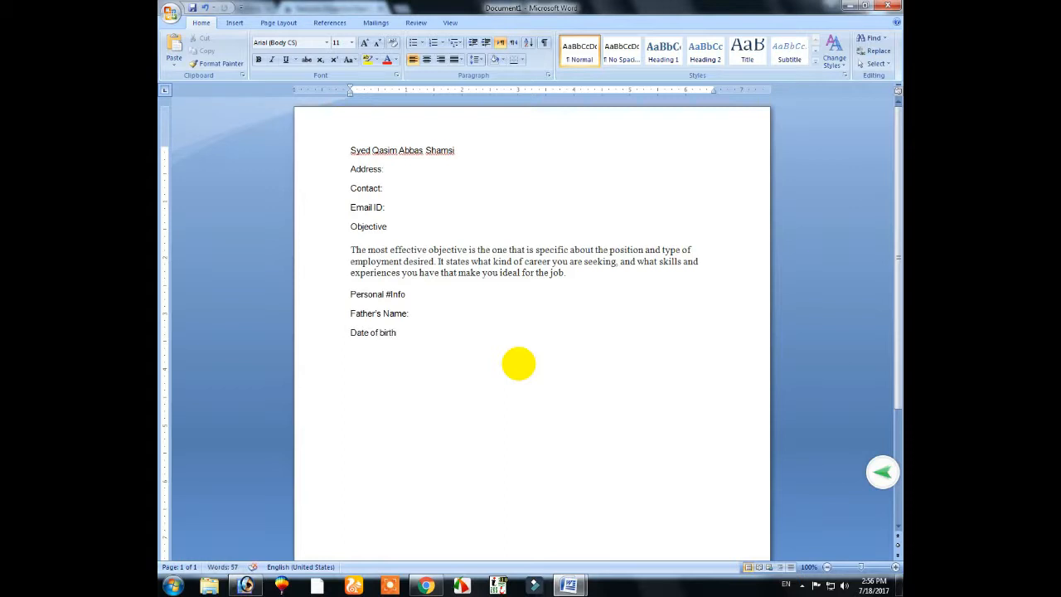
# Step: Add lines for CNIC No, Maritial Status, Domicile, Religion and the Academic Record heading below Date of birth
pyautogui.press('Return')
pyautogui.write('CNIC')
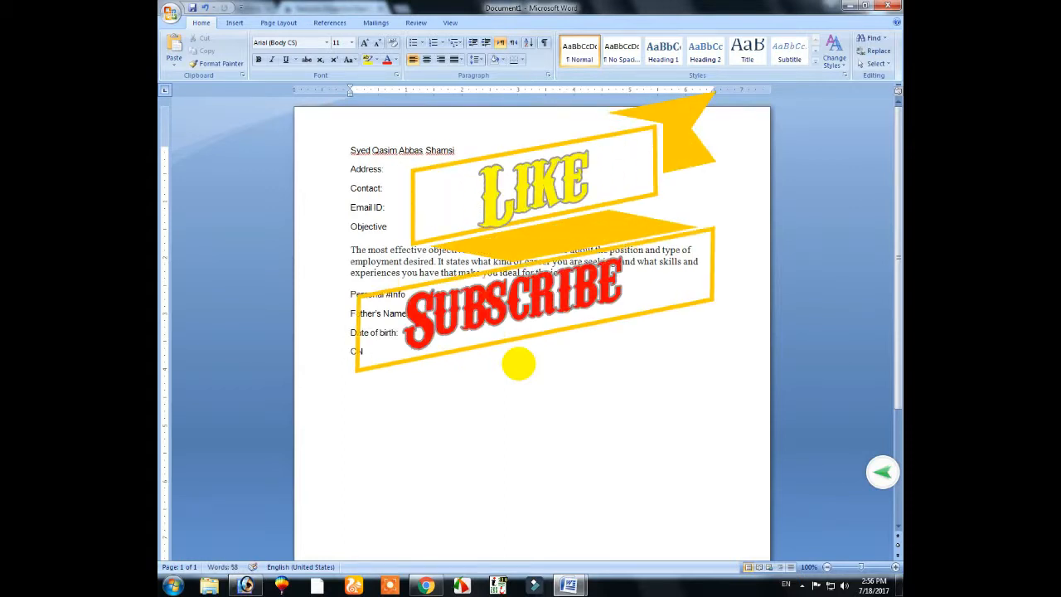
pyautogui.write(' No :')
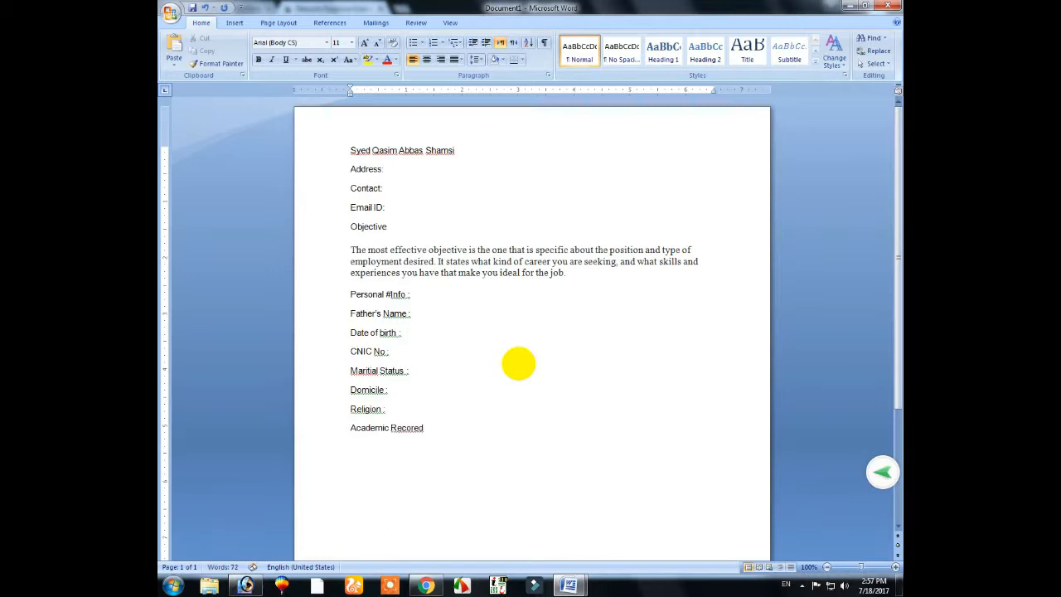
# Step: Correct the misspelled word in the last heading so it reads "Academic Record"
pyautogui.rightClick(419, 428)
pyautogui.click(450, 256)
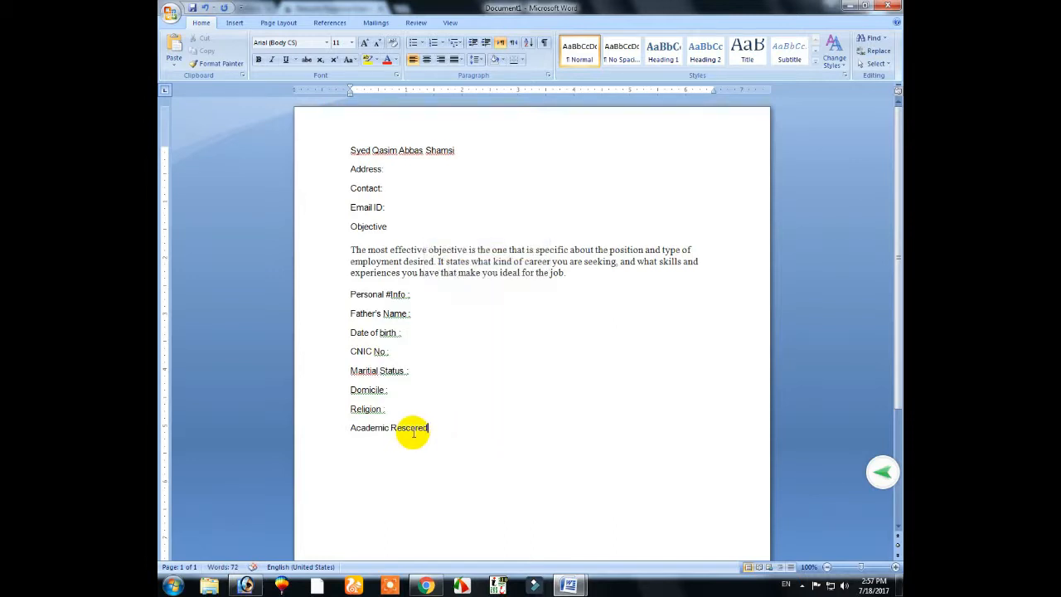
pyautogui.moveTo(428, 429); pyautogui.dragTo(397, 433)
pyautogui.press('BackSpace')
pyautogui.write('e')
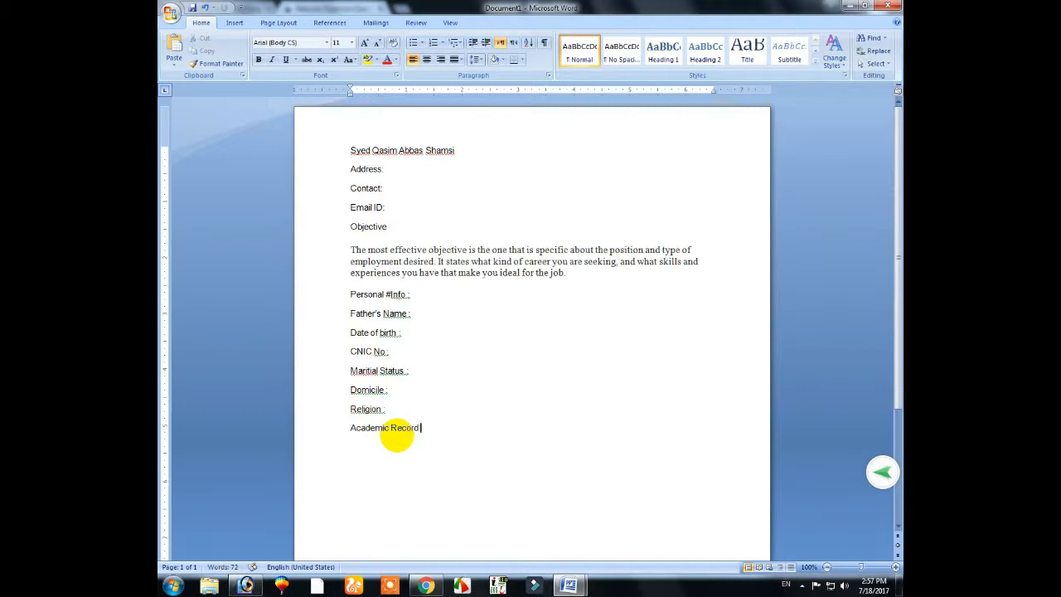
pyautogui.write('cord')
# Step: Insert a one-row, four-column table below Academic Record with the headings Degree, Years / Session, Marks and Board / Uni
pyautogui.press('Return')
pyautogui.click(234, 22)
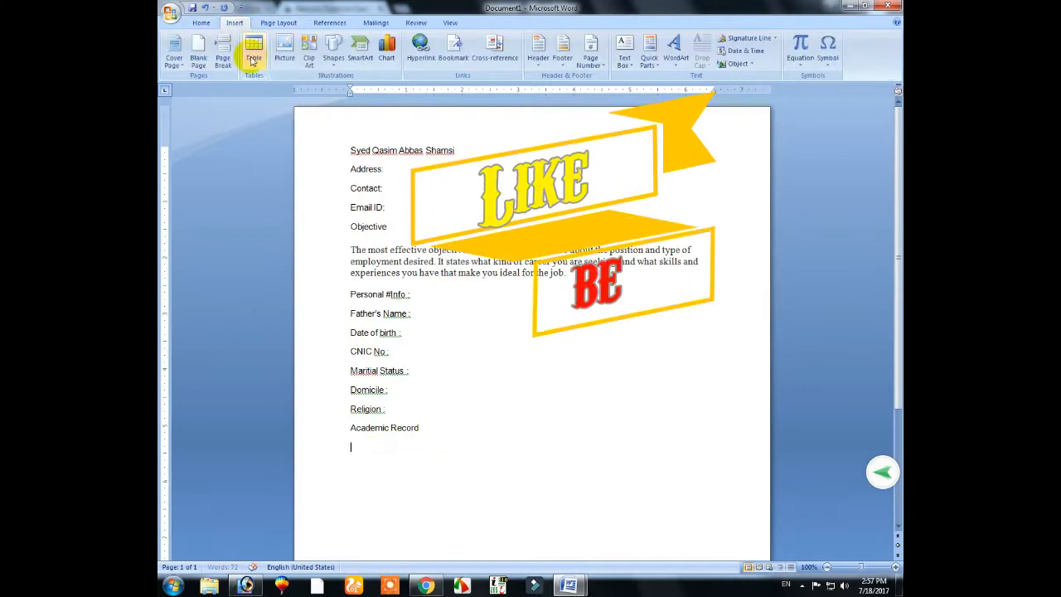
pyautogui.click(254, 55)
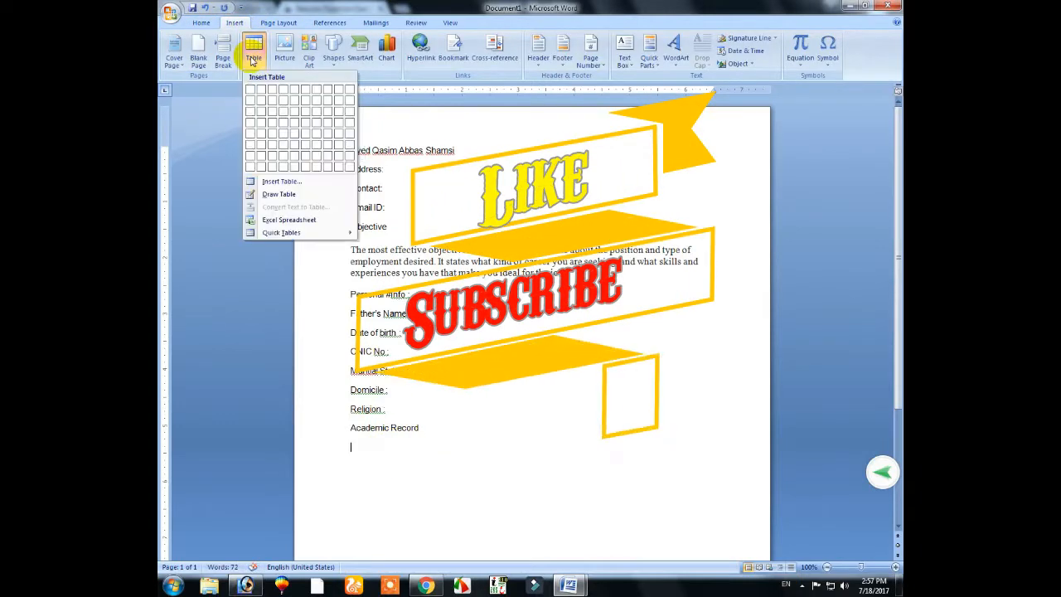
pyautogui.click(280, 95)
pyautogui.write('Degree')
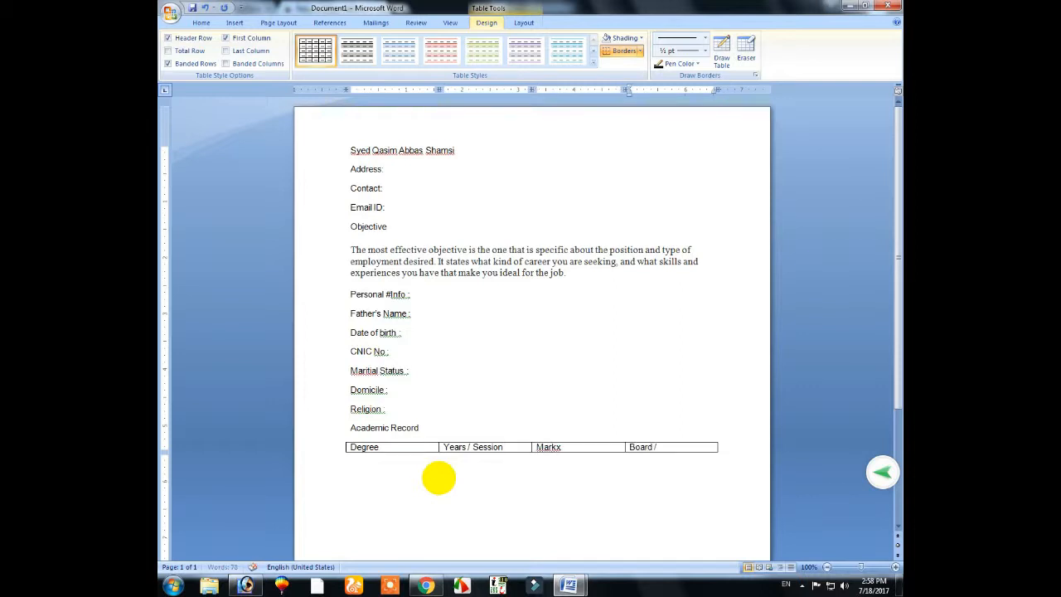
pyautogui.click(560, 446)
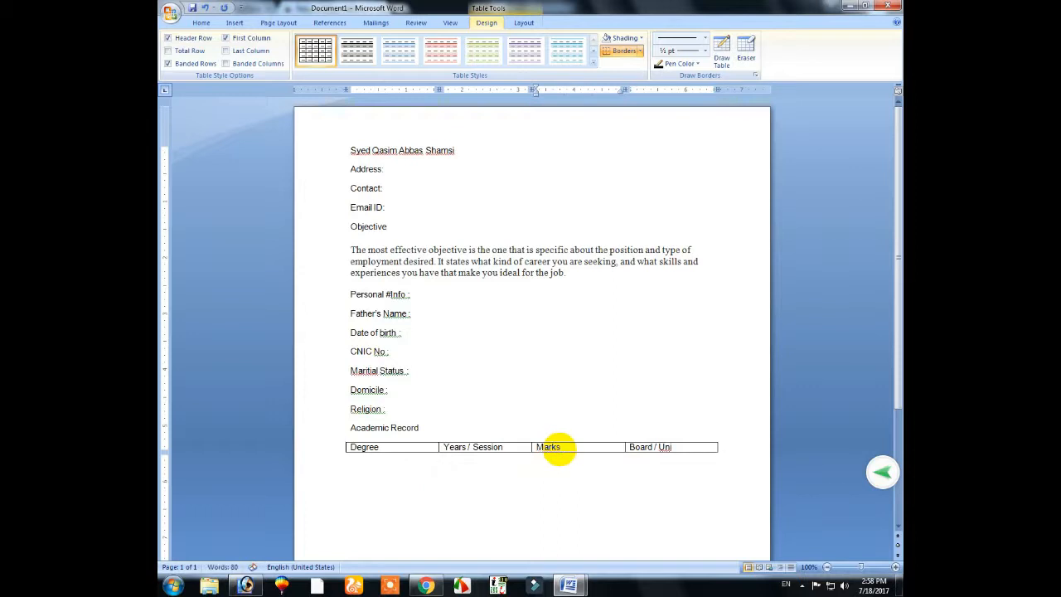
# Step: Add the headings Experience, Languages, Other Skills and Reference below the table, with blank lines between them
pyautogui.scroll(-4, 596, 464)
pyautogui.click(361, 311)
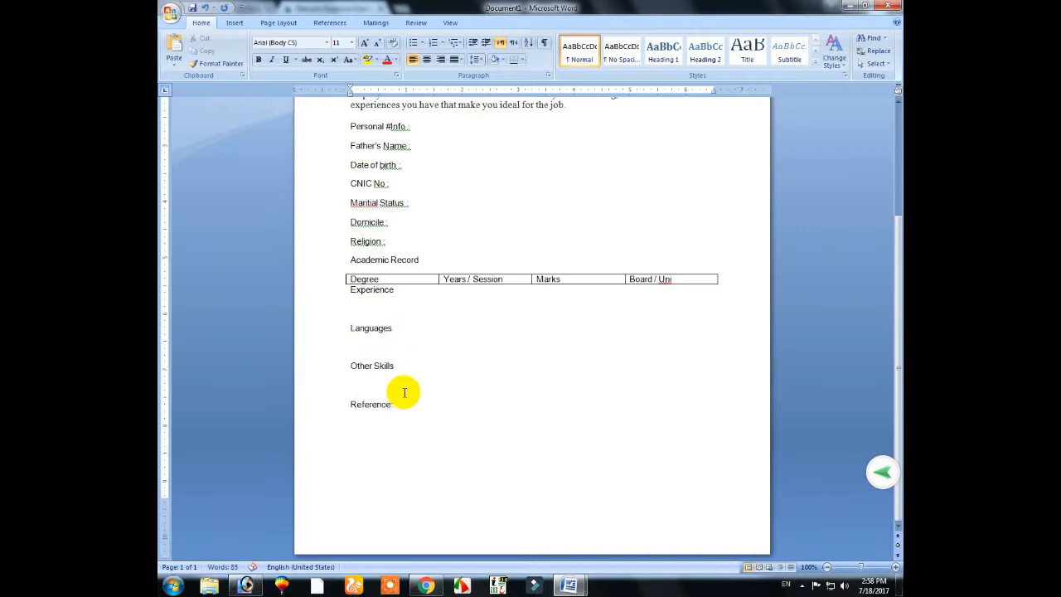
# Step: Add three empty rows to the academic record table below its header row
pyautogui.scroll(4, 364, 470)
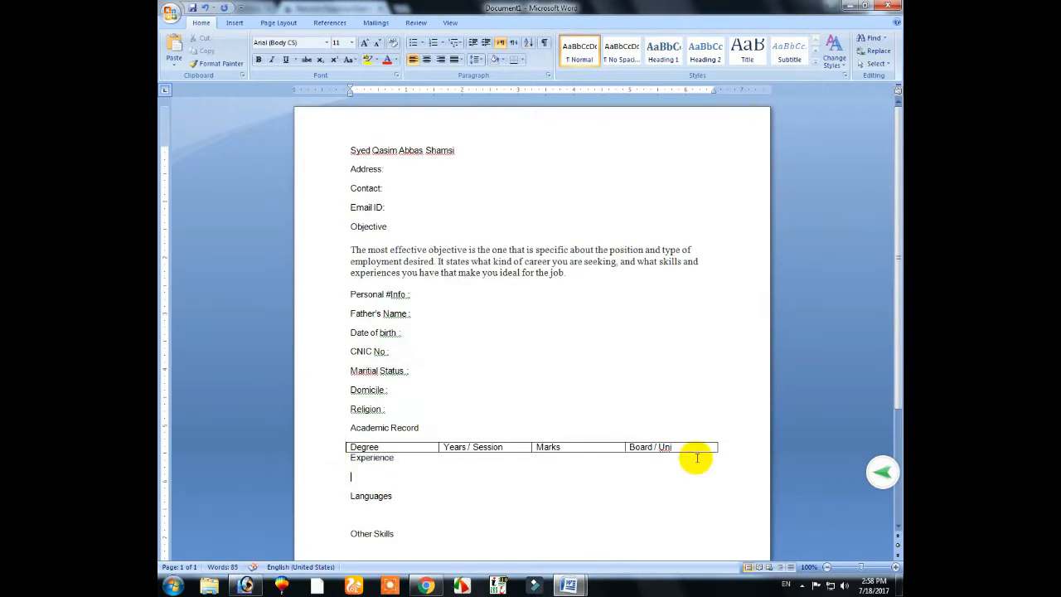
pyautogui.click(727, 448)
pyautogui.press('Return')
pyautogui.click(738, 453)
pyautogui.press('Return')
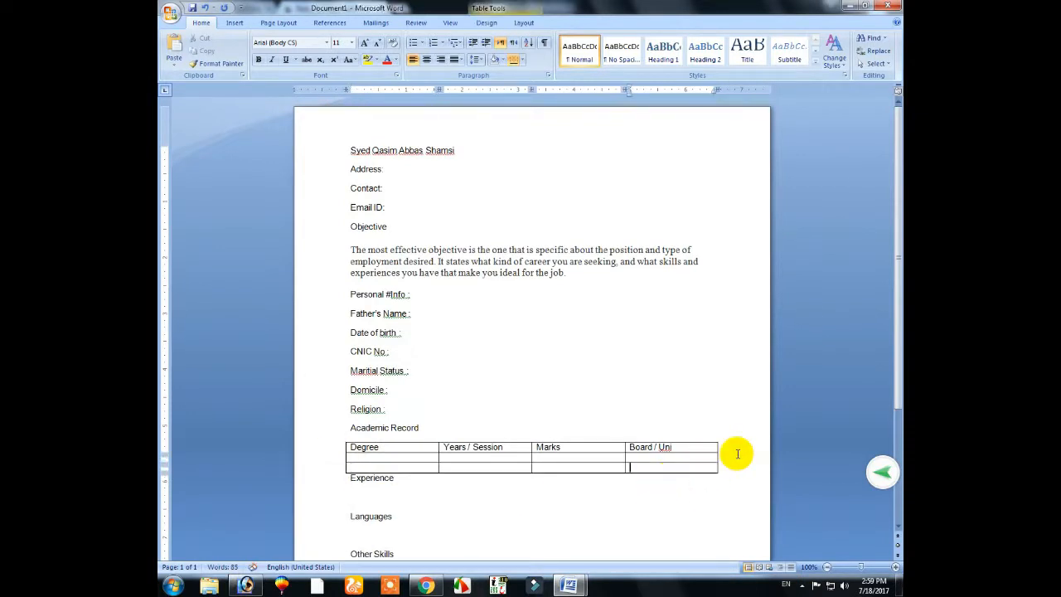
pyautogui.click(737, 453)
pyautogui.press('Return')
# Step: Insert a blank line between the table and Experience and reduce its font size to 5
pyautogui.scroll(-3, 738, 452)
pyautogui.click(348, 348)
pyautogui.press('Return')
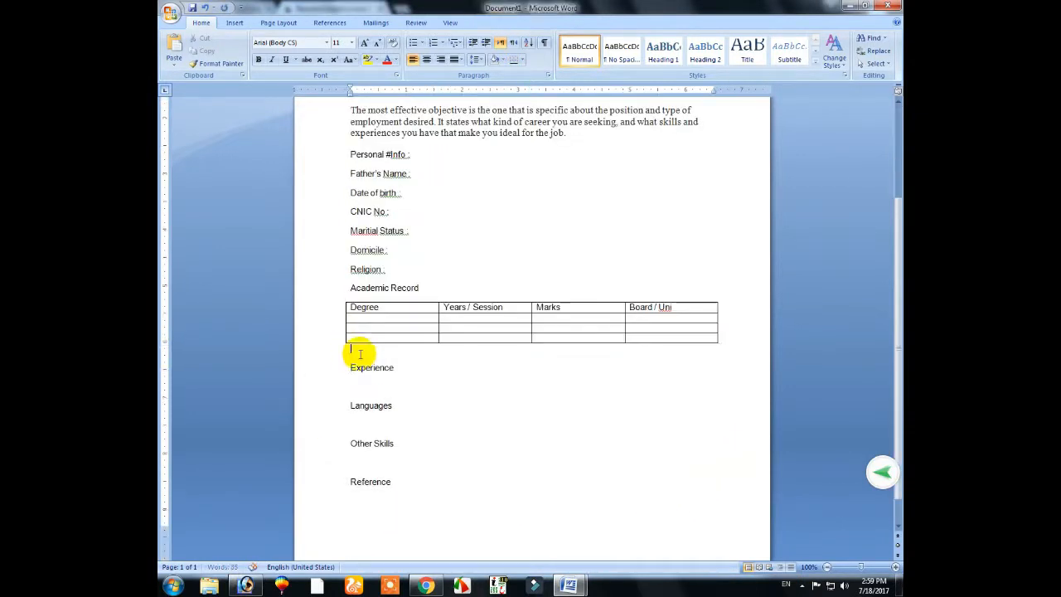
pyautogui.click(377, 42)
pyautogui.click(377, 42)
pyautogui.click(377, 42)
pyautogui.click(378, 42)
pyautogui.click(377, 42)
pyautogui.click(377, 43)
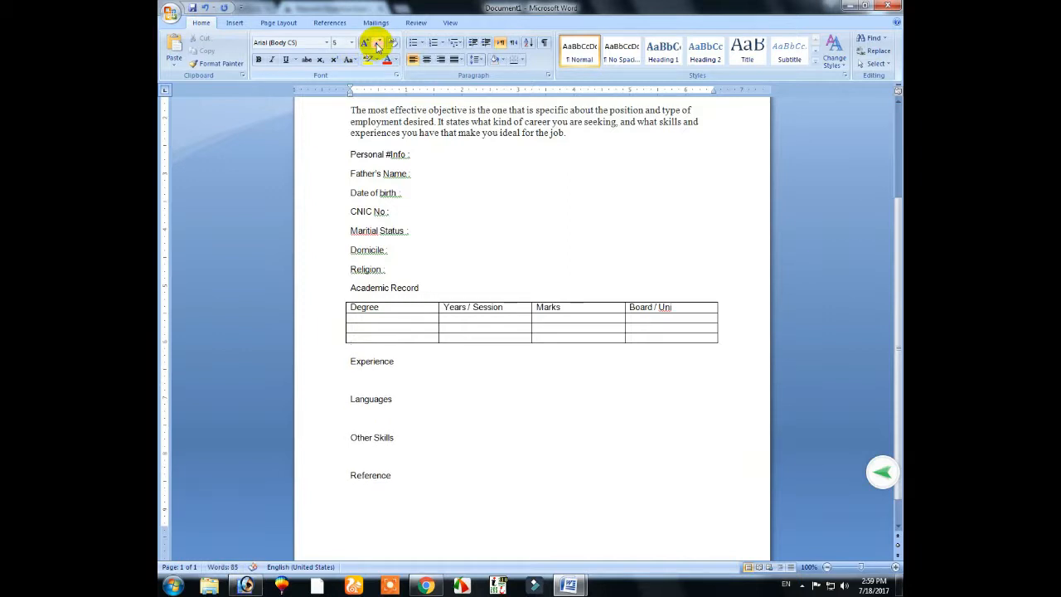
# Step: Enlarge the name at the top of the CV to font size 24
pyautogui.scroll(5, 550, 227)
pyautogui.moveTo(351, 150); pyautogui.dragTo(458, 152)
pyautogui.click(366, 42)
pyautogui.click(365, 42)
pyautogui.doubleClick(366, 43)
pyautogui.click(366, 42)
pyautogui.doubleClick(365, 43)
# Step: Format the name in bold Times New Roman (Headings CS) and give its line grey shading
pyautogui.click(279, 42)
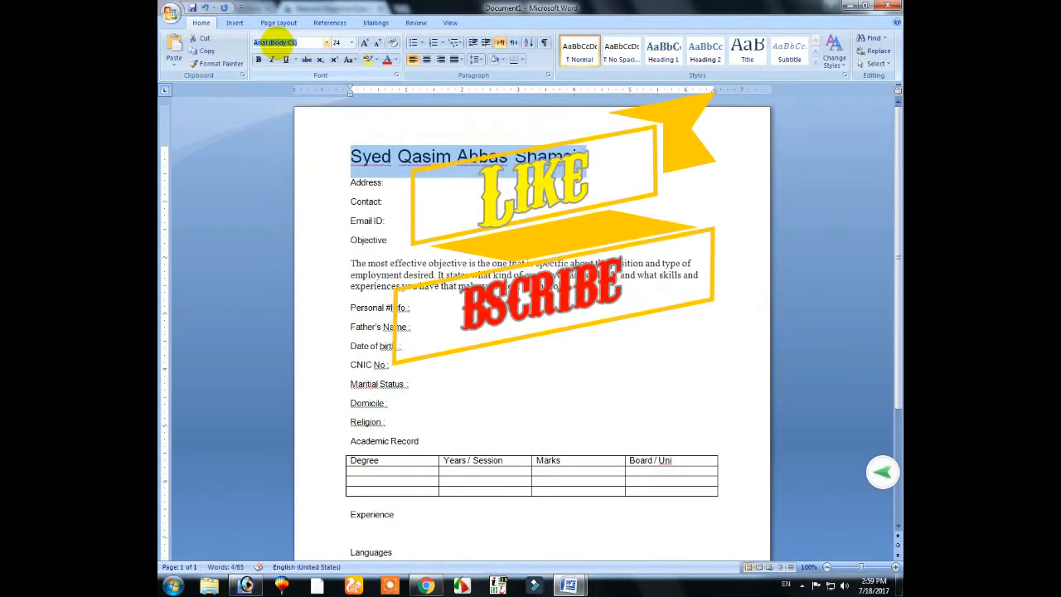
pyautogui.write('Times New Roman (Headings CS)')
pyautogui.press('Return')
pyautogui.click(259, 58)
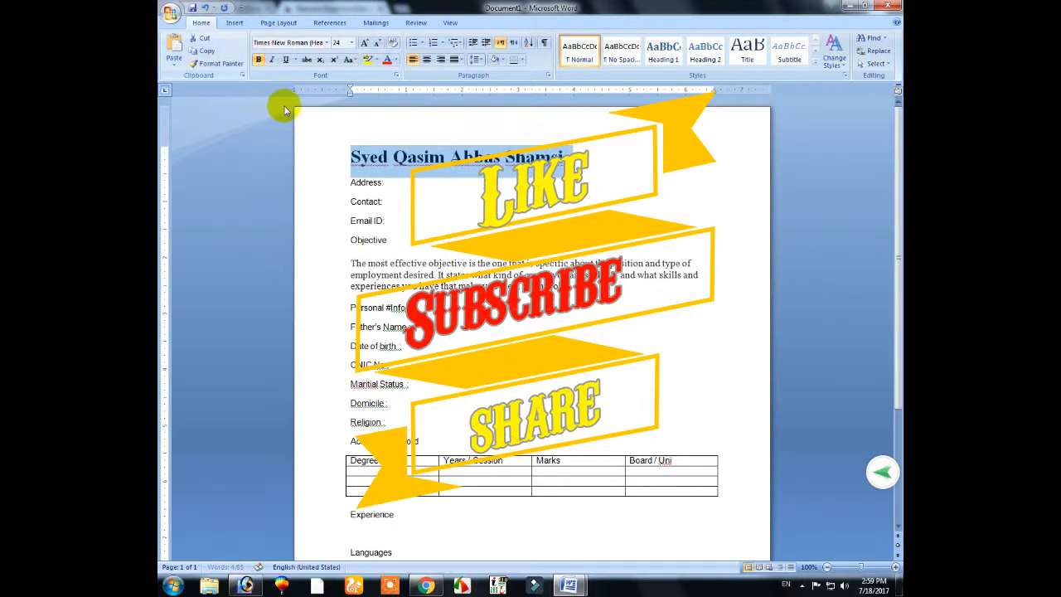
pyautogui.click(500, 60)
pyautogui.click(496, 105)
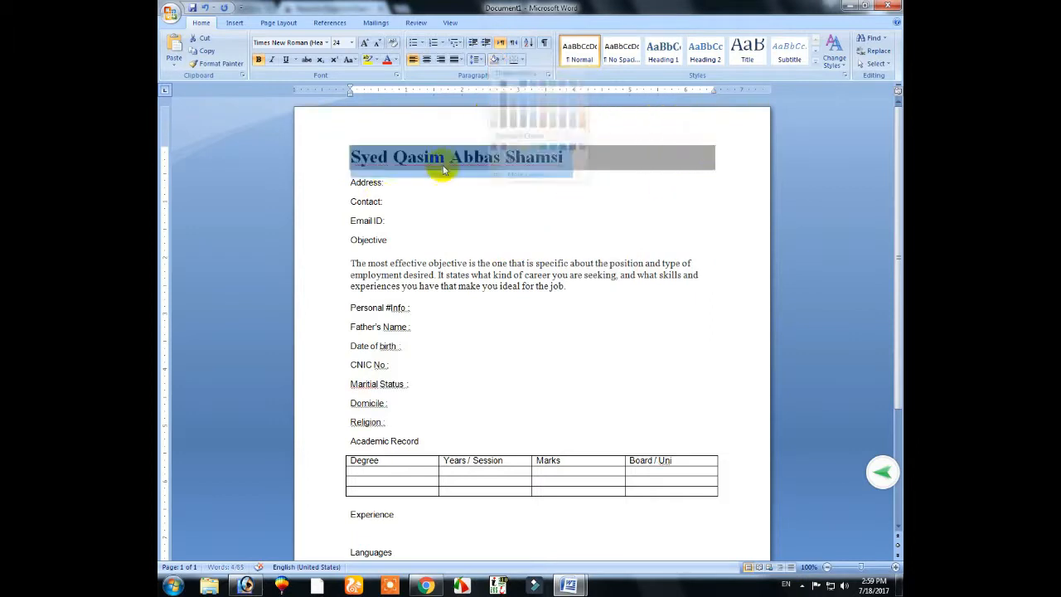
# Step: Indent the Address, Contact, Email ID and Objective lines by about 1.4 inches and fill in the address
pyautogui.moveTo(349, 183); pyautogui.dragTo(386, 242)
pyautogui.moveTo(350, 89); pyautogui.dragTo(430, 89)
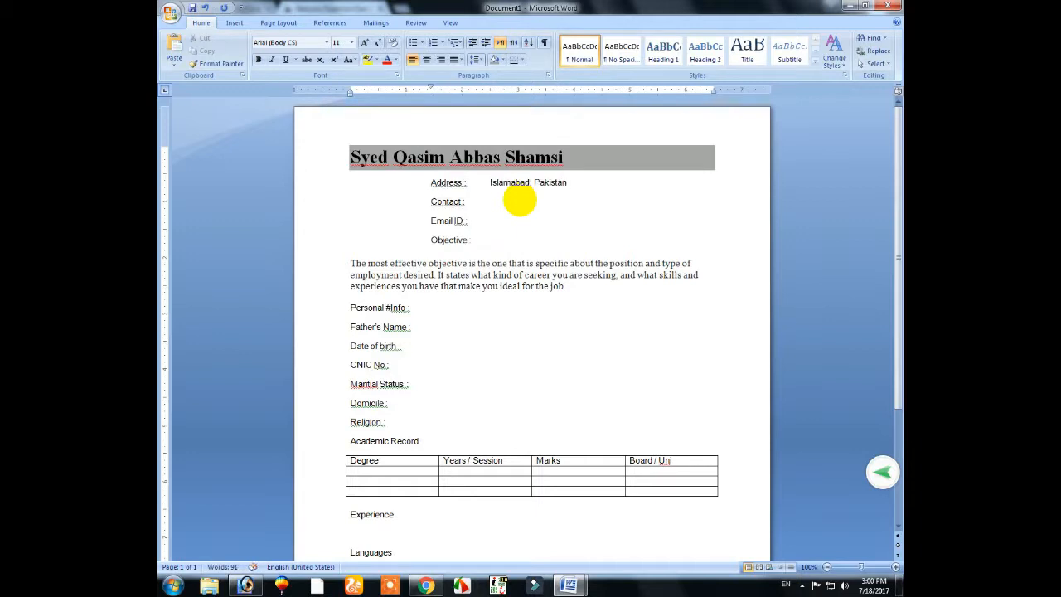
# Step: Remove the colon after Objective and fill in the contact number and e-mail address
pyautogui.click(491, 239)
pyautogui.press('BackSpace')
pyautogui.doubleClick(450, 240)
pyautogui.click(498, 202)
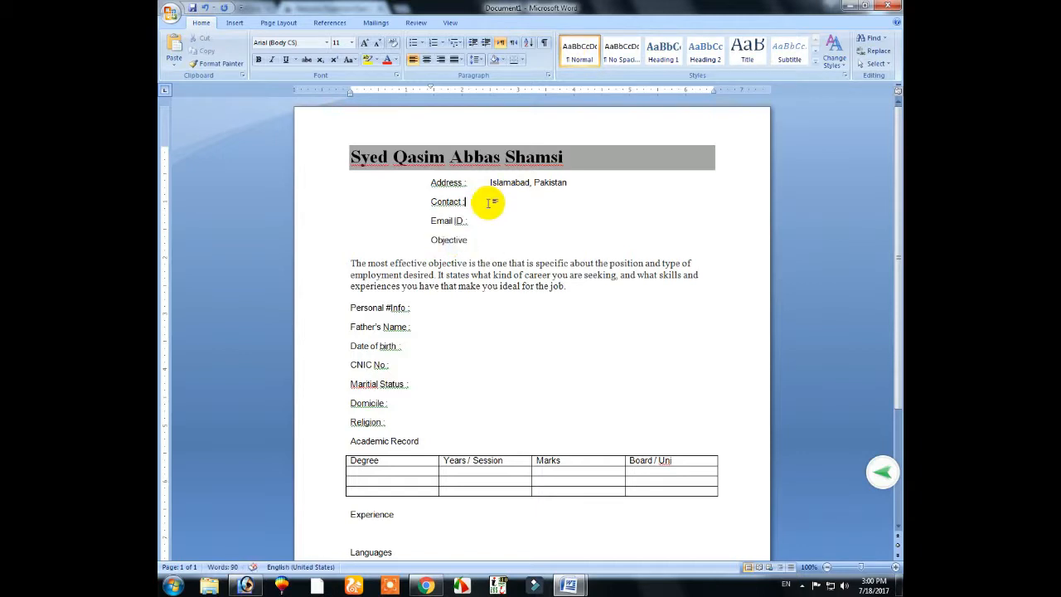
pyautogui.press('Tab')
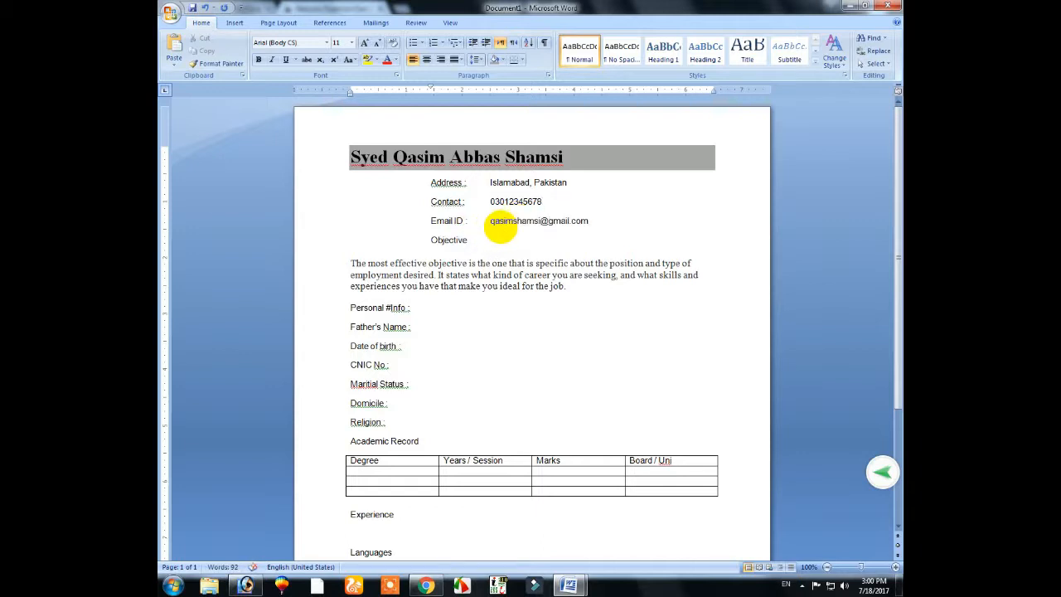
# Step: Move the Objective heading's indent back to the page margin and enlarge it to font size 14
pyautogui.doubleClick(448, 239)
pyautogui.click(363, 97)
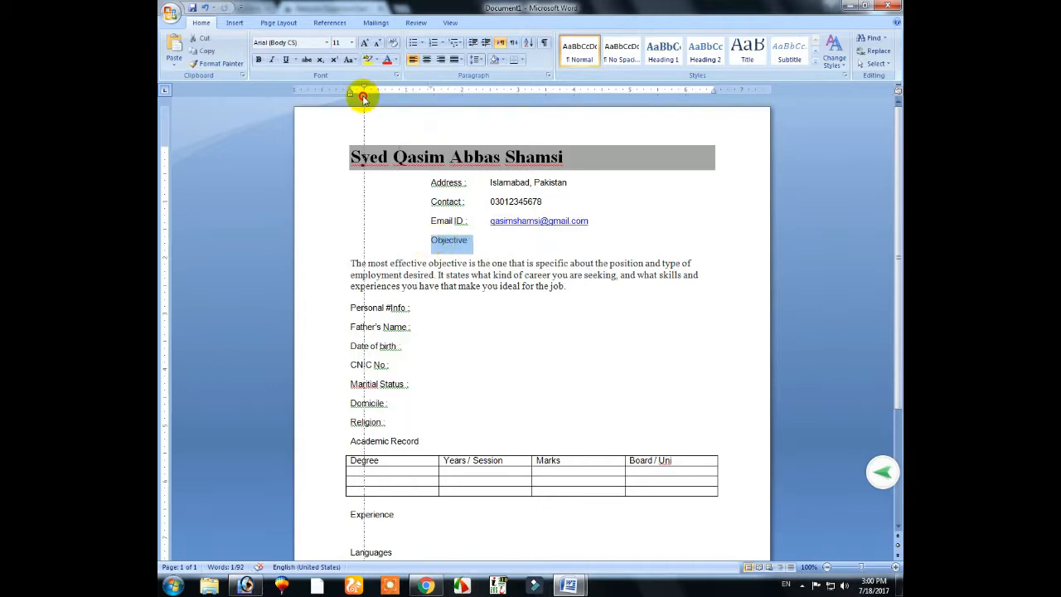
pyautogui.moveTo(363, 96); pyautogui.dragTo(351, 97)
pyautogui.click(364, 42)
pyautogui.click(363, 42)
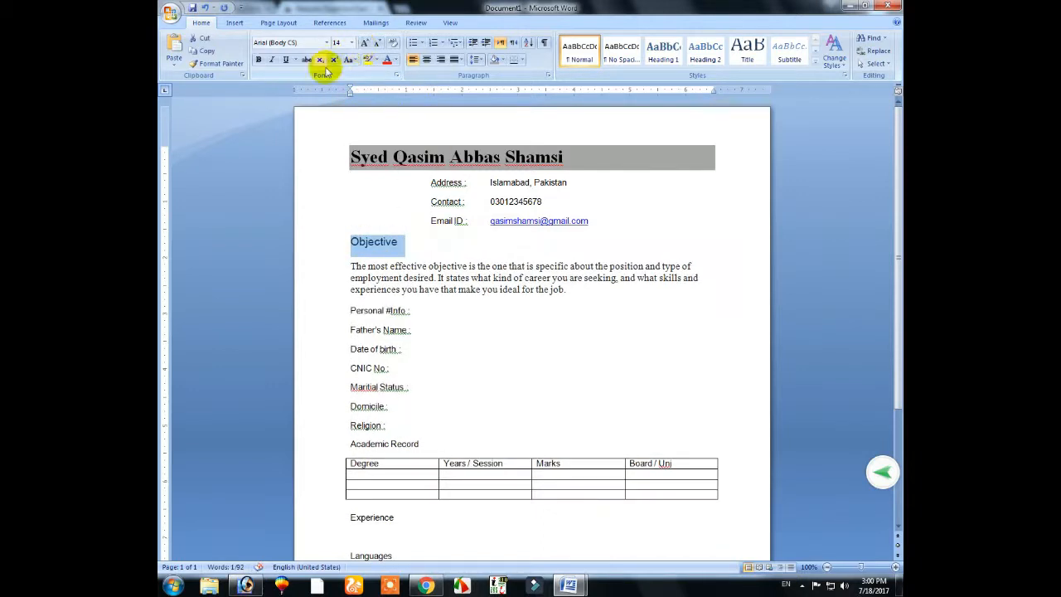
# Step: Apply grey shading and bold to the Objective heading
pyautogui.click(494, 59)
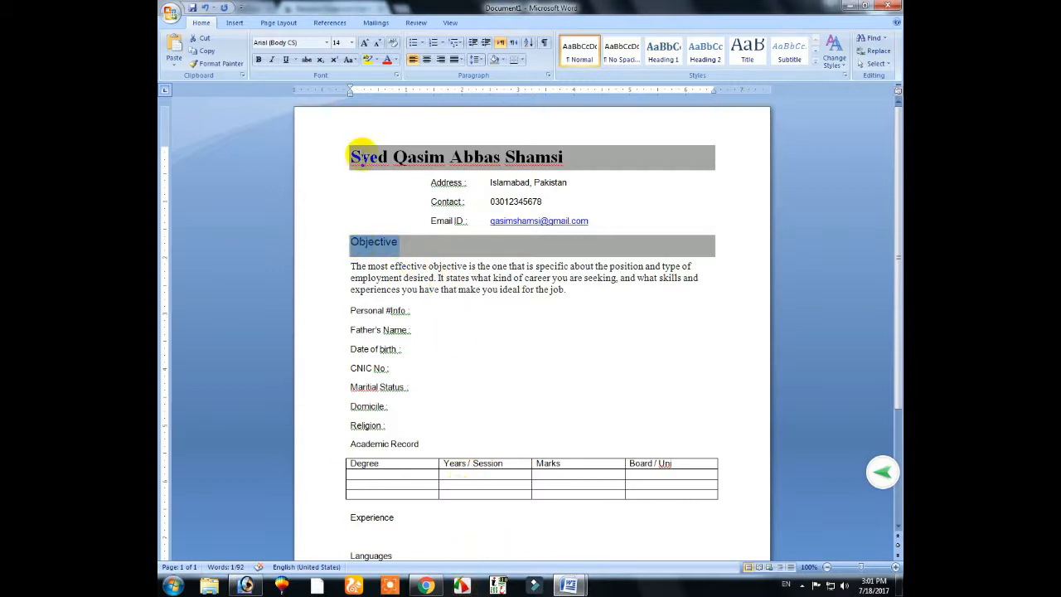
pyautogui.click(257, 59)
pyautogui.click(448, 246)
# Step: Indent the objective paragraph under its heading, with its first line set in further
pyautogui.click(351, 266)
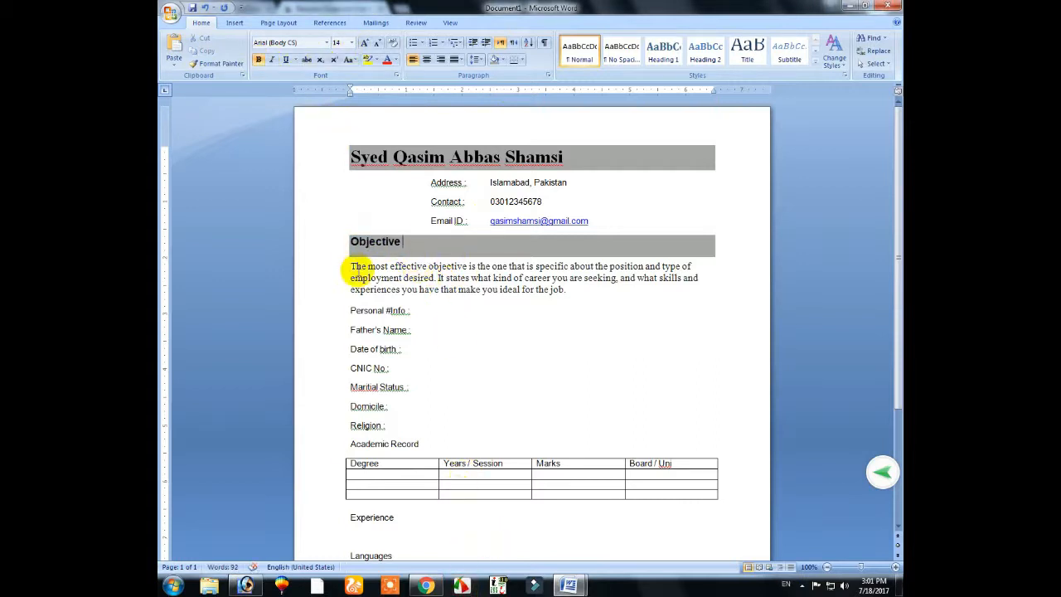
pyautogui.press('Tab')
pyautogui.press('Tab')
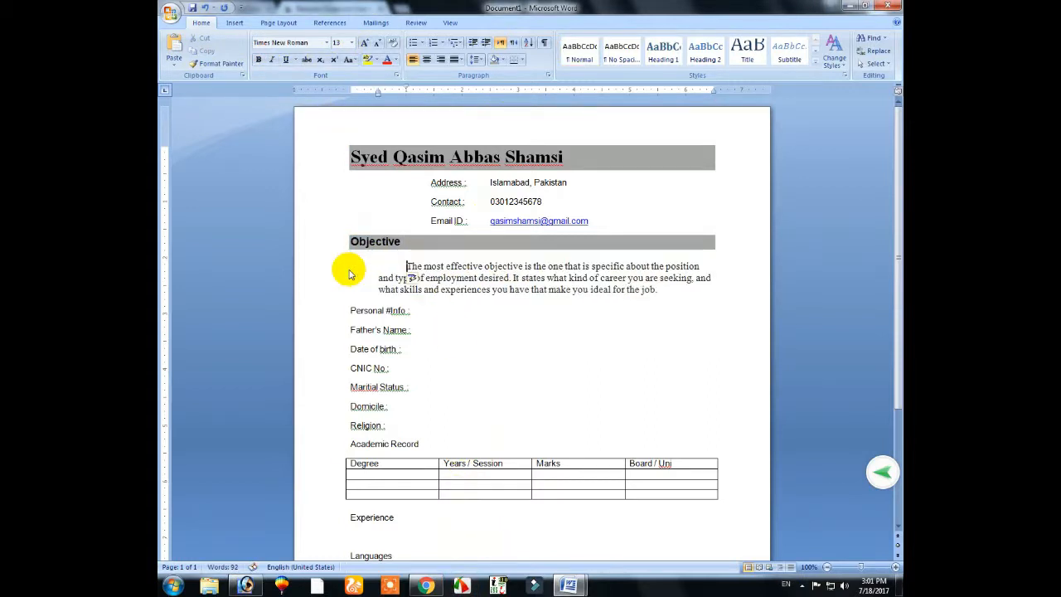
# Step: Italicize the objective paragraph at font size 12 and return its body indent to the margin, keeping the first-line indent
pyautogui.tripleClick(403, 269)
pyautogui.hotkey('ctrl', 'i')
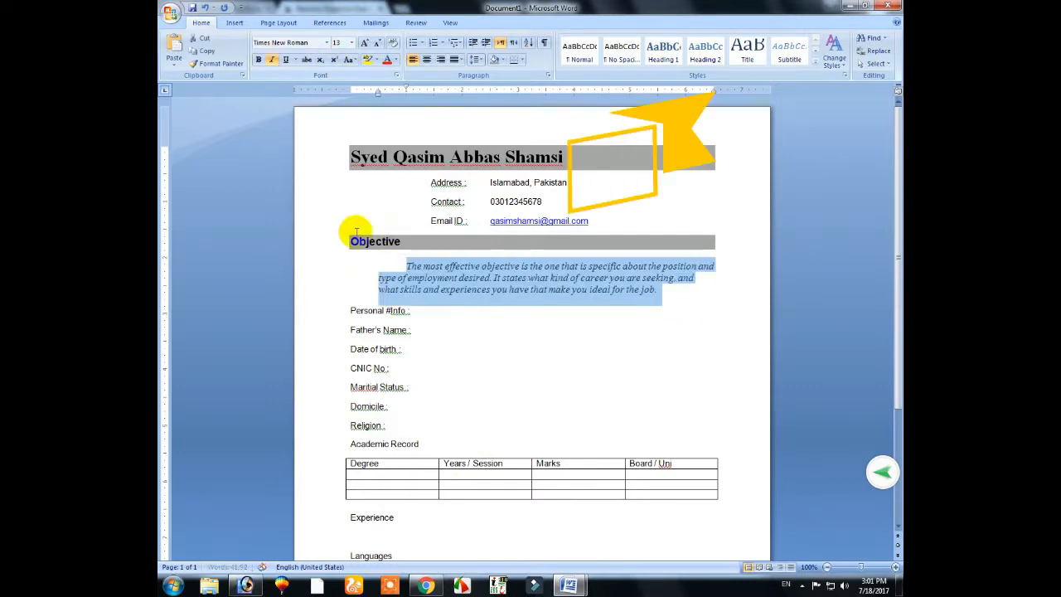
pyautogui.click(374, 43)
pyautogui.moveTo(375, 91); pyautogui.dragTo(349, 102)
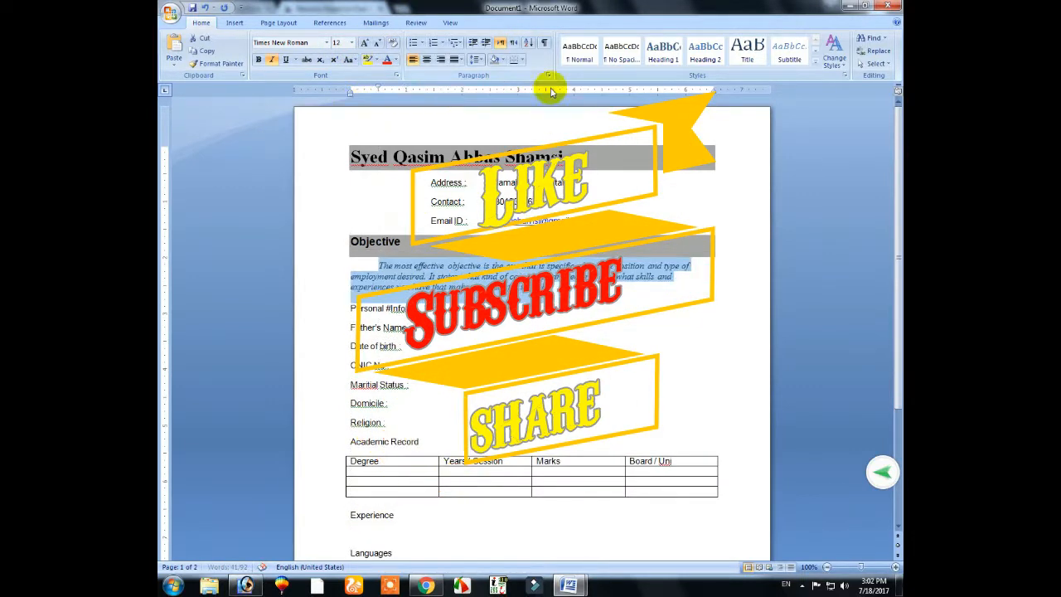
pyautogui.click(692, 294)
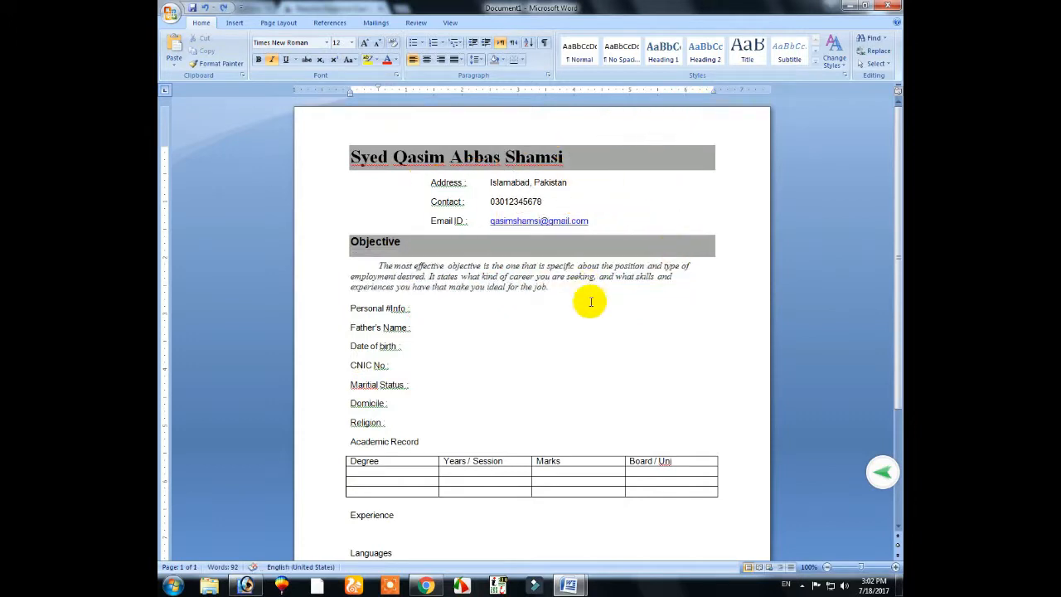
# Step: Format the Personal #Info heading in bold at font size 16 with grey shading
pyautogui.moveTo(351, 308); pyautogui.dragTo(418, 308)
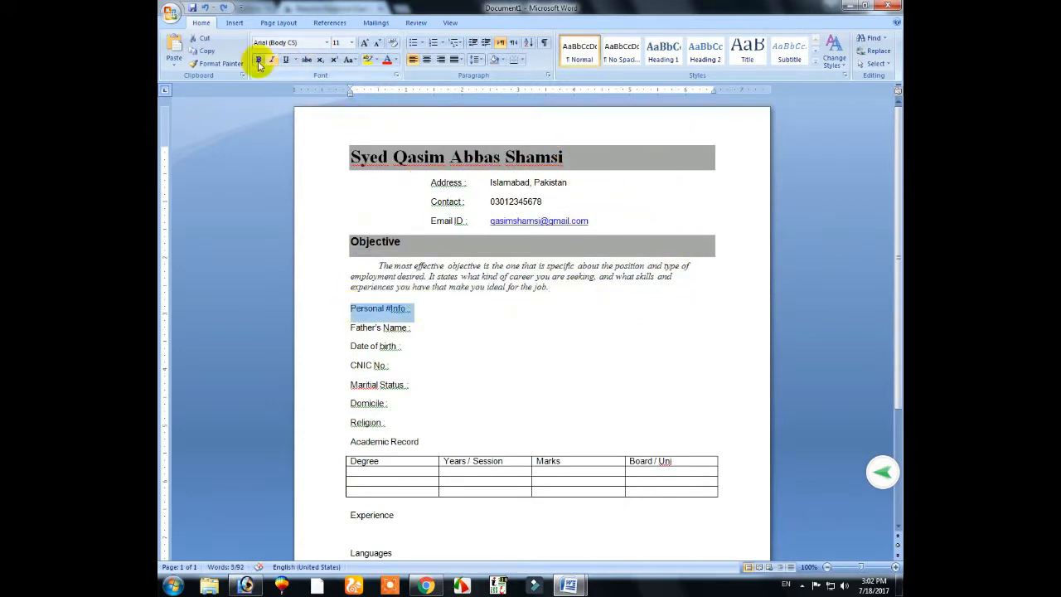
pyautogui.click(363, 42)
pyautogui.click(363, 42)
pyautogui.click(363, 42)
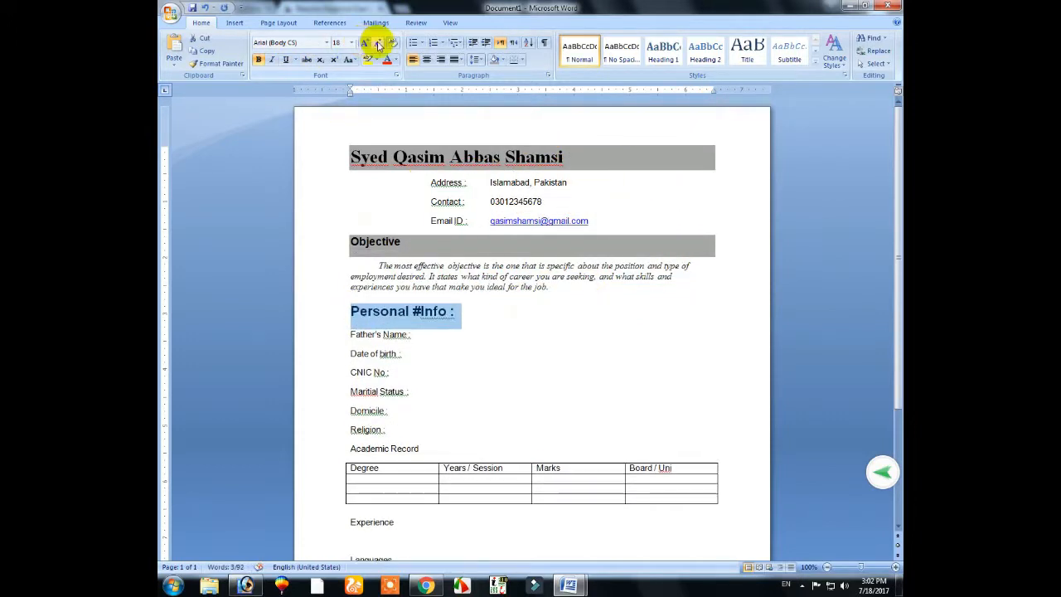
pyautogui.click(376, 43)
pyautogui.click(494, 60)
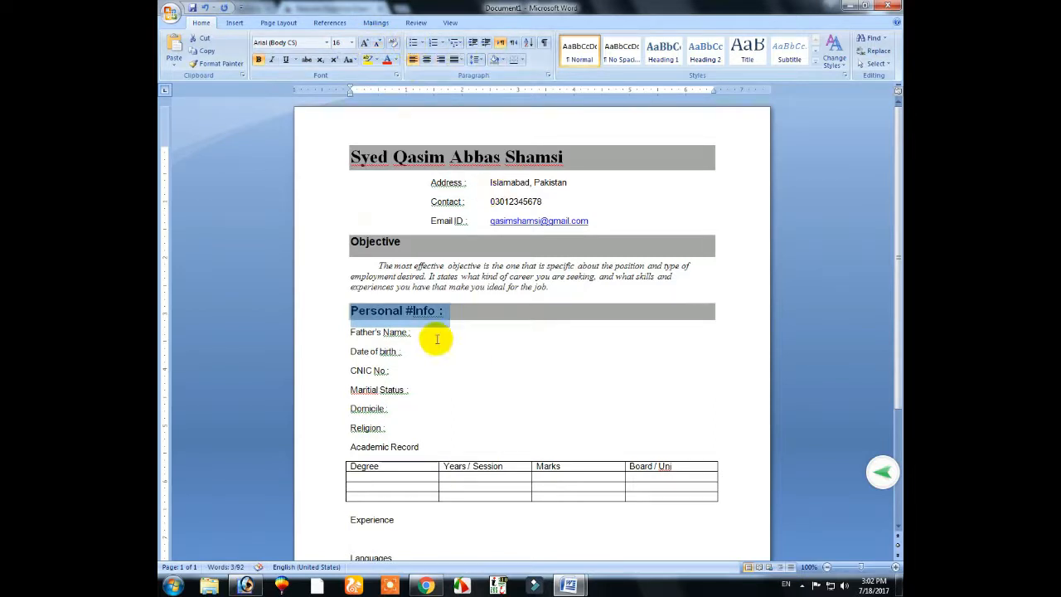
# Step: Italicize the personal detail lines from Father's Name to Religion
pyautogui.moveTo(347, 331); pyautogui.dragTo(407, 431)
pyautogui.click(272, 61)
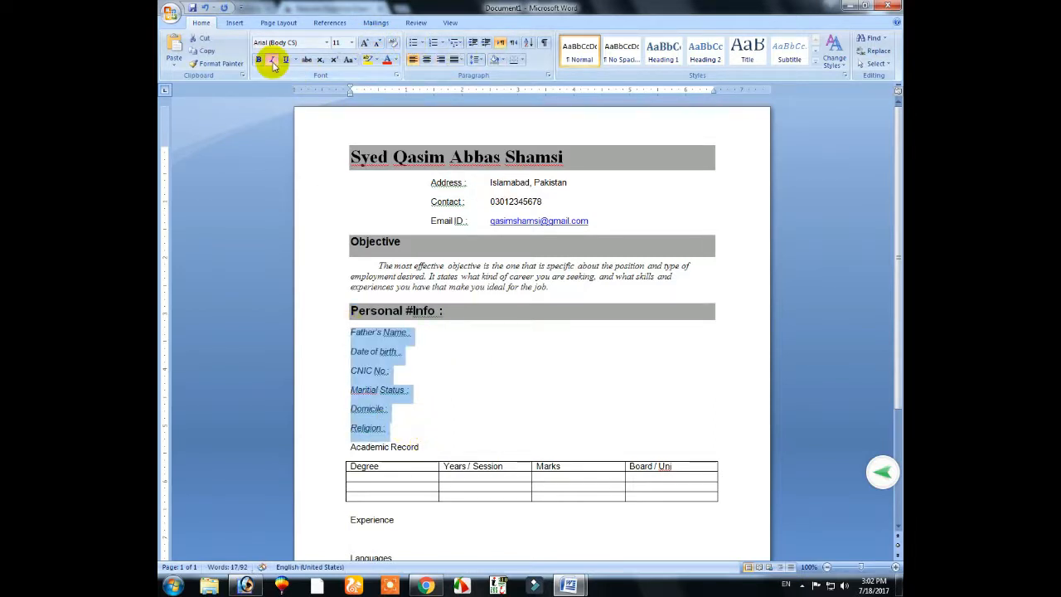
# Step: Set the personal detail lines from Father's Name to Religion in bold Times New Roman (Headings CS)
pyautogui.click(277, 42)
pyautogui.write('Times New Roman (Headings CS)')
pyautogui.press('Return')
pyautogui.click(259, 61)
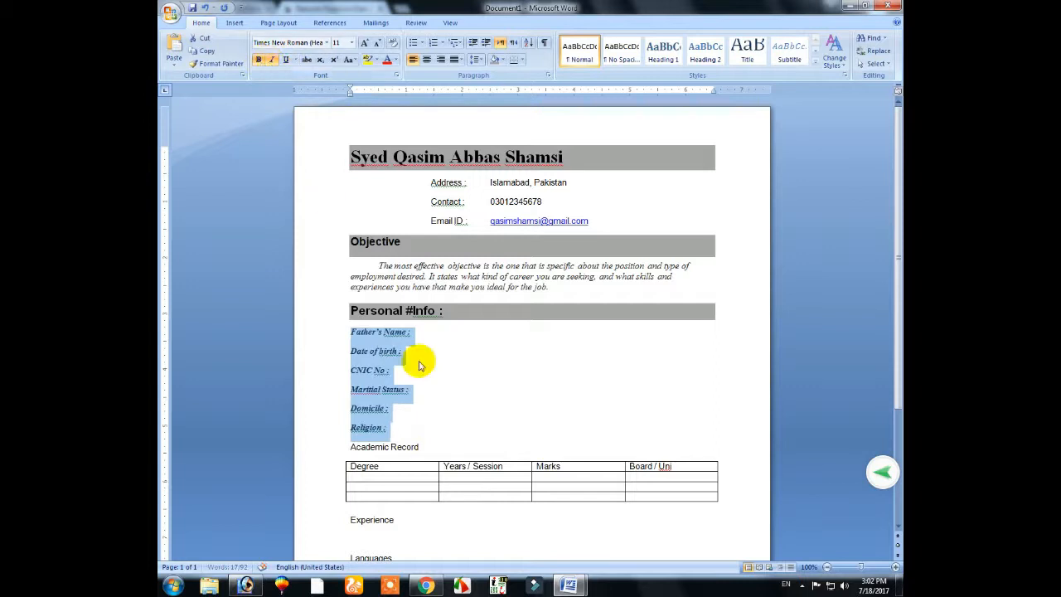
# Step: Format the Academic Record heading in bold at font size 16 with grey shading
pyautogui.tripleClick(419, 448)
pyautogui.click(259, 59)
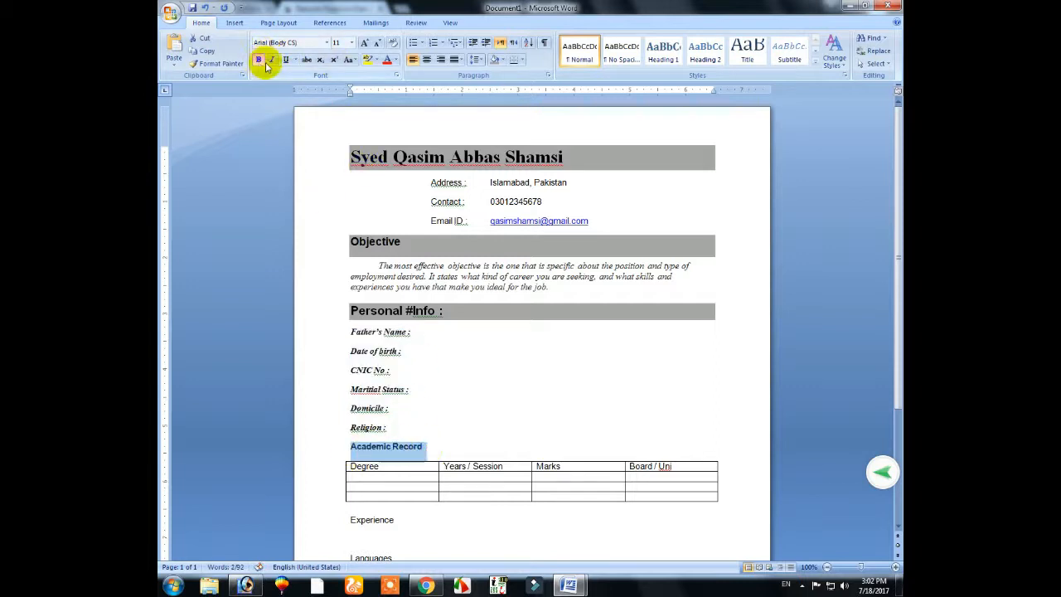
pyautogui.click(365, 42)
pyautogui.click(365, 42)
pyautogui.click(365, 43)
pyautogui.click(494, 59)
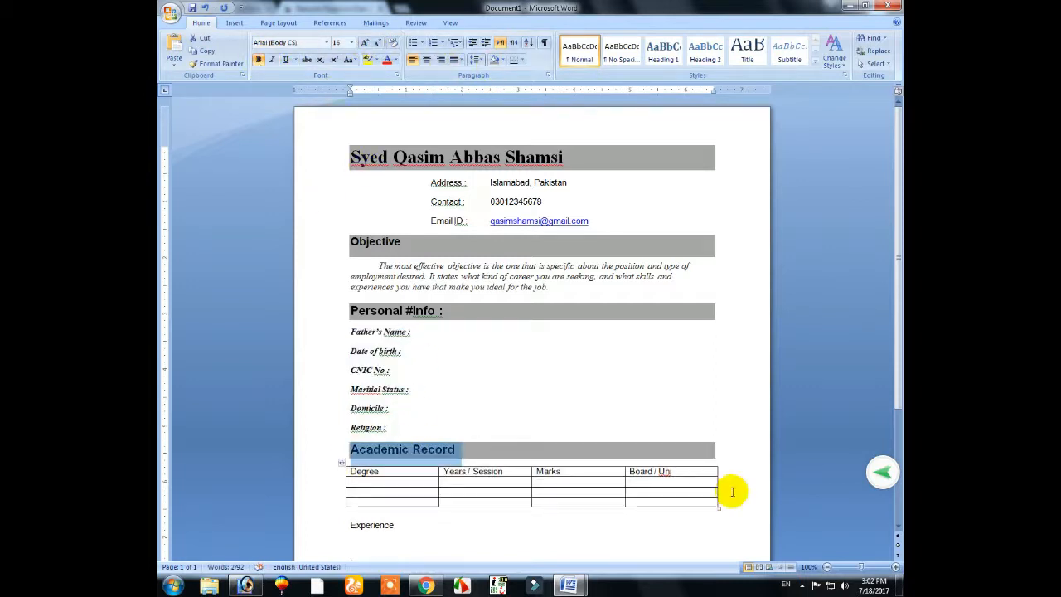
# Step: Make the academic table's header row bold at font size 12 and centre its text
pyautogui.scroll(-4, 605, 470)
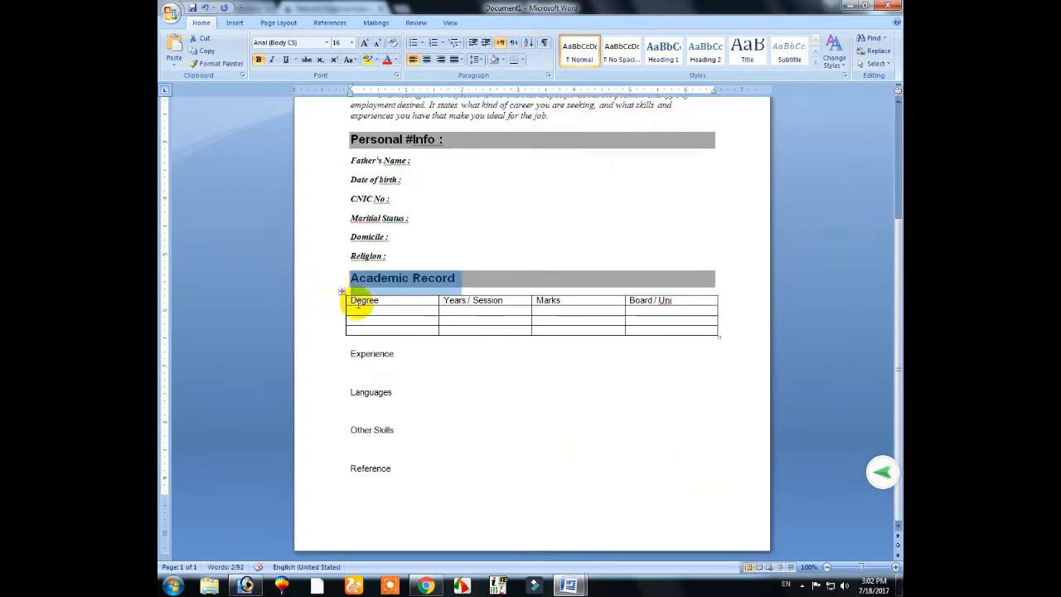
pyautogui.moveTo(355, 301); pyautogui.dragTo(665, 302)
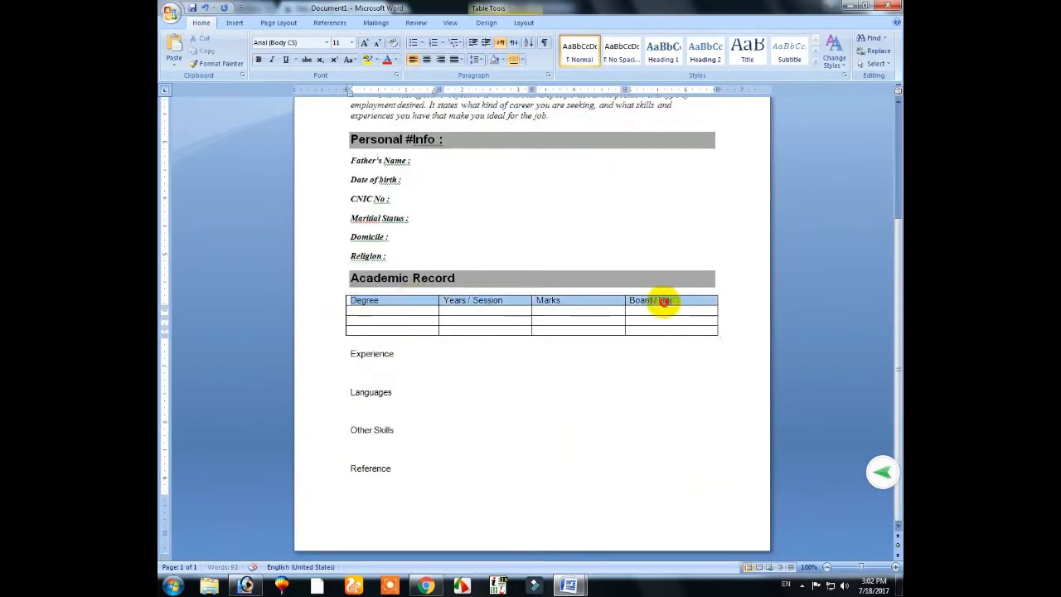
pyautogui.click(258, 59)
pyautogui.click(365, 42)
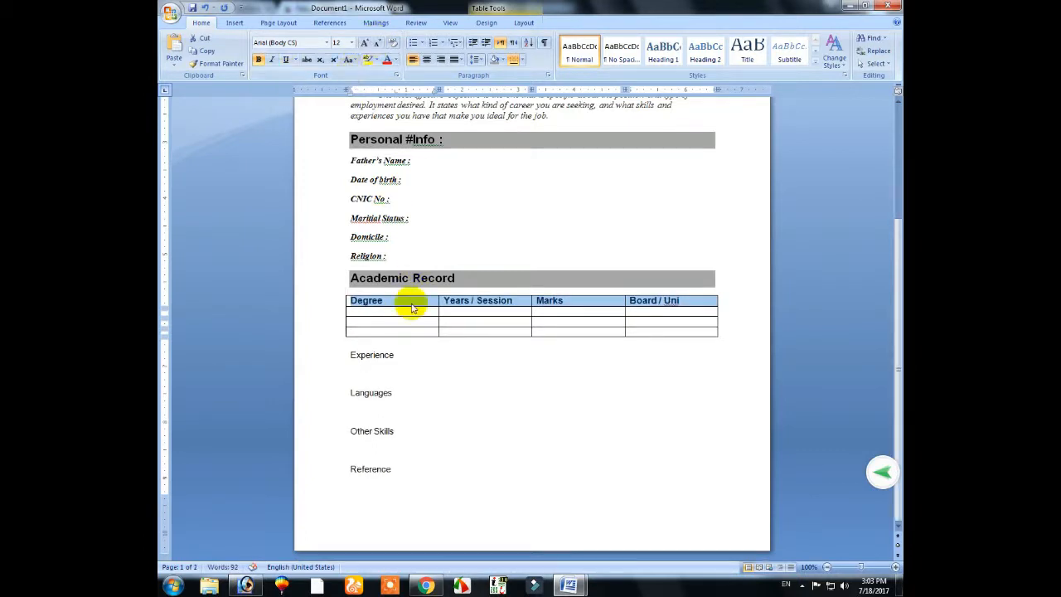
pyautogui.click(426, 60)
pyautogui.click(710, 301)
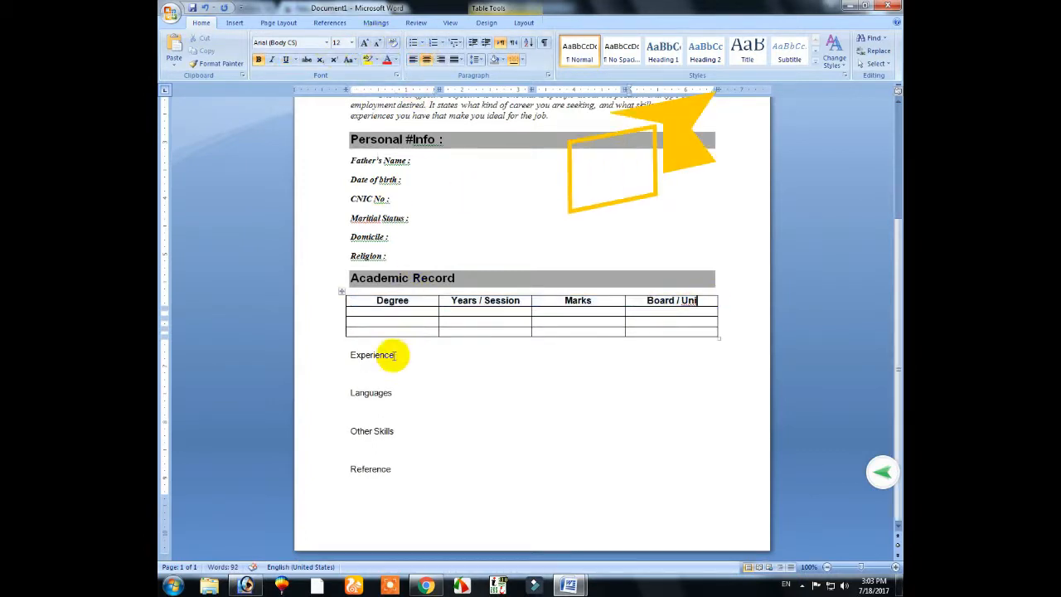
# Step: Format the Experience heading in bold at font size 16 with grey shading
pyautogui.moveTo(395, 356); pyautogui.dragTo(343, 359)
pyautogui.click(365, 45)
pyautogui.click(365, 45)
pyautogui.click(365, 45)
pyautogui.click(258, 60)
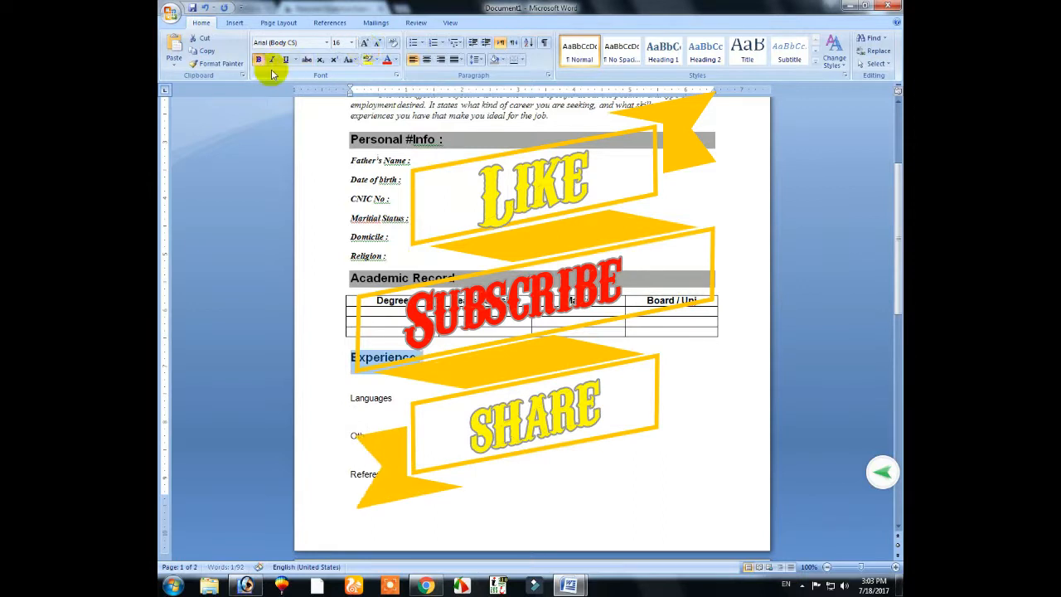
pyautogui.click(494, 60)
# Step: Add the line "2 Years Experience In Wapda Jobs etc." under Experience as an arrow-bulleted item
pyautogui.click(358, 379)
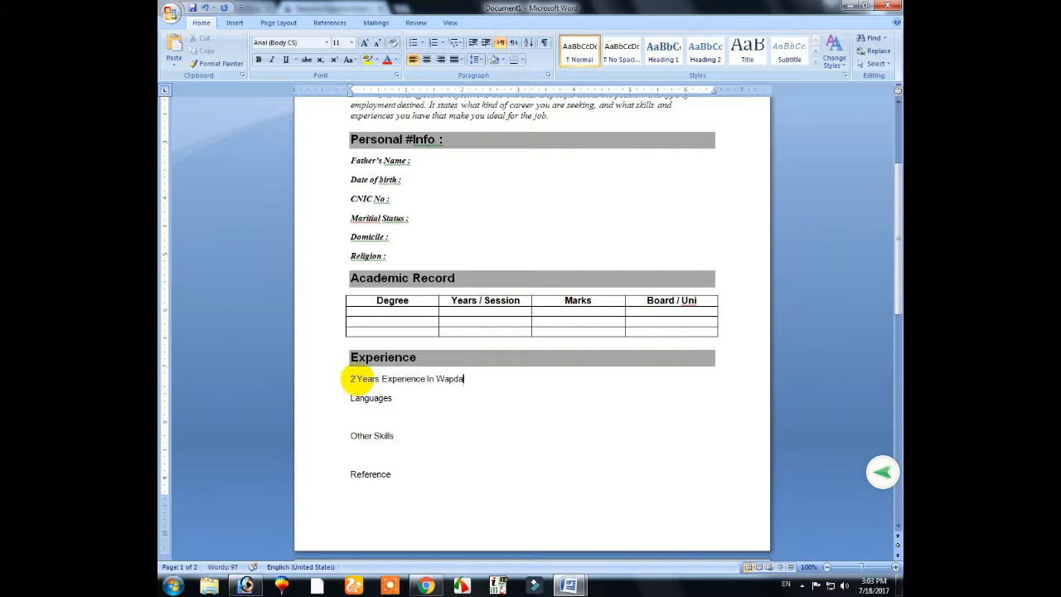
pyautogui.rightClick(353, 378)
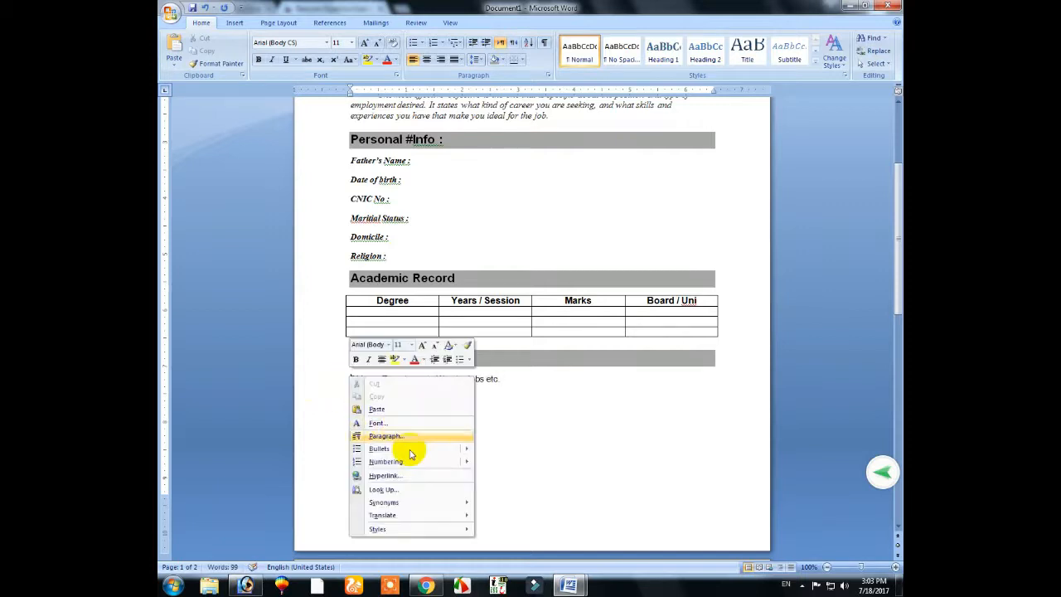
pyautogui.moveTo(410, 450)
pyautogui.click(486, 467)
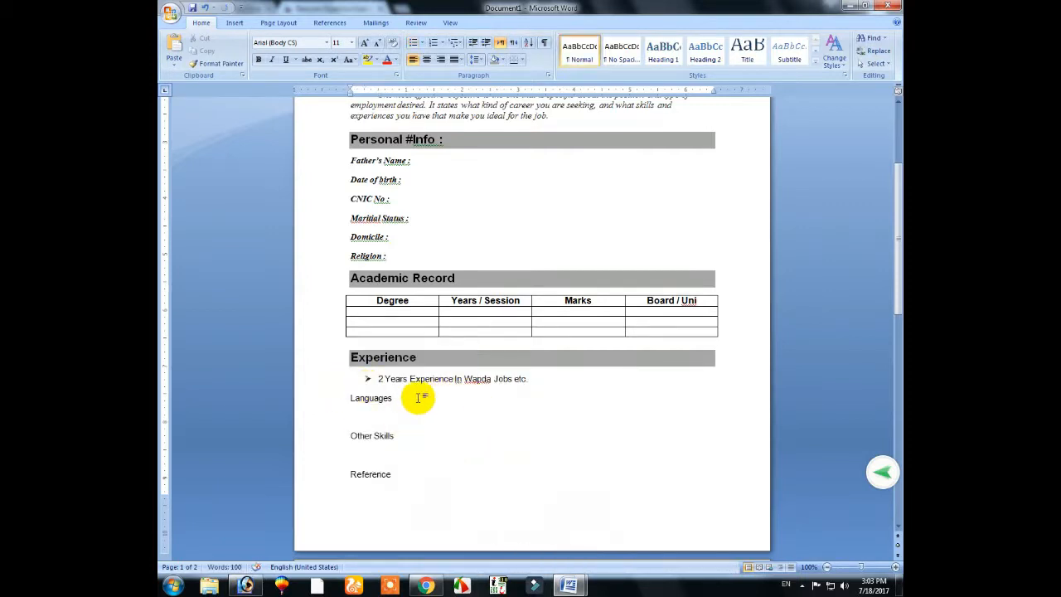
# Step: Format the Languages heading in bold at font size 16 with grey shading
pyautogui.moveTo(339, 400); pyautogui.dragTo(398, 398)
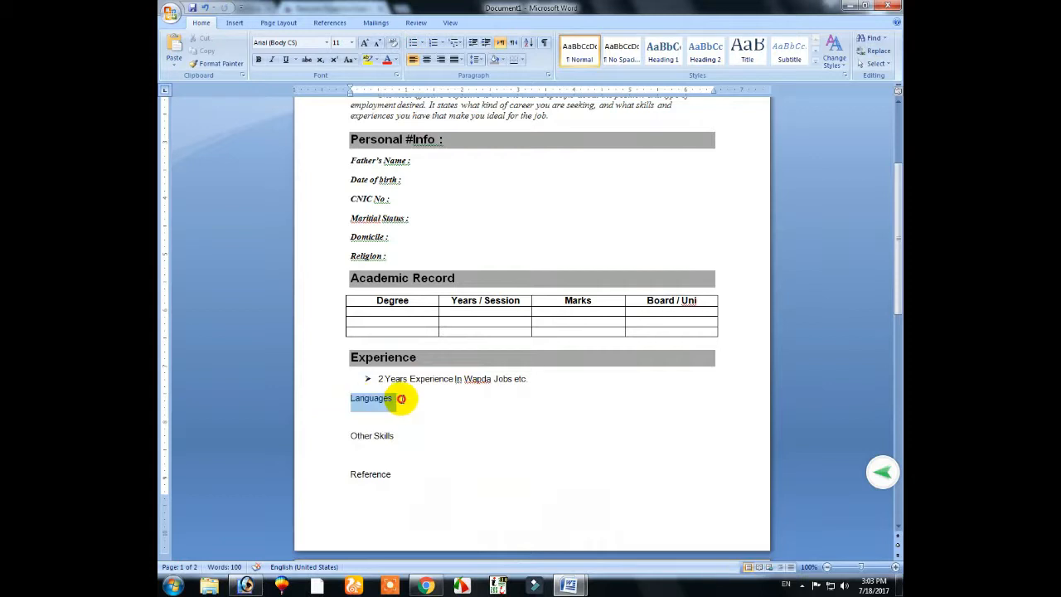
pyautogui.click(491, 59)
pyautogui.click(365, 42)
pyautogui.click(364, 43)
pyautogui.click(365, 42)
pyautogui.click(365, 43)
pyautogui.click(378, 42)
pyautogui.click(378, 42)
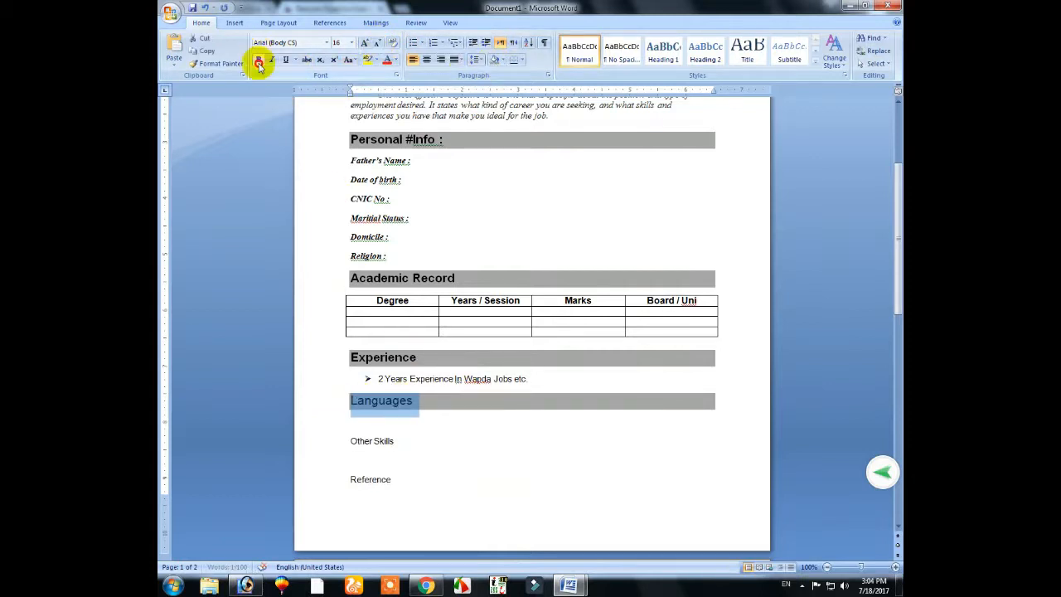
pyautogui.click(258, 59)
# Step: List Urdu, Pak and etc under Languages as arrow-bulleted items
pyautogui.click(392, 422)
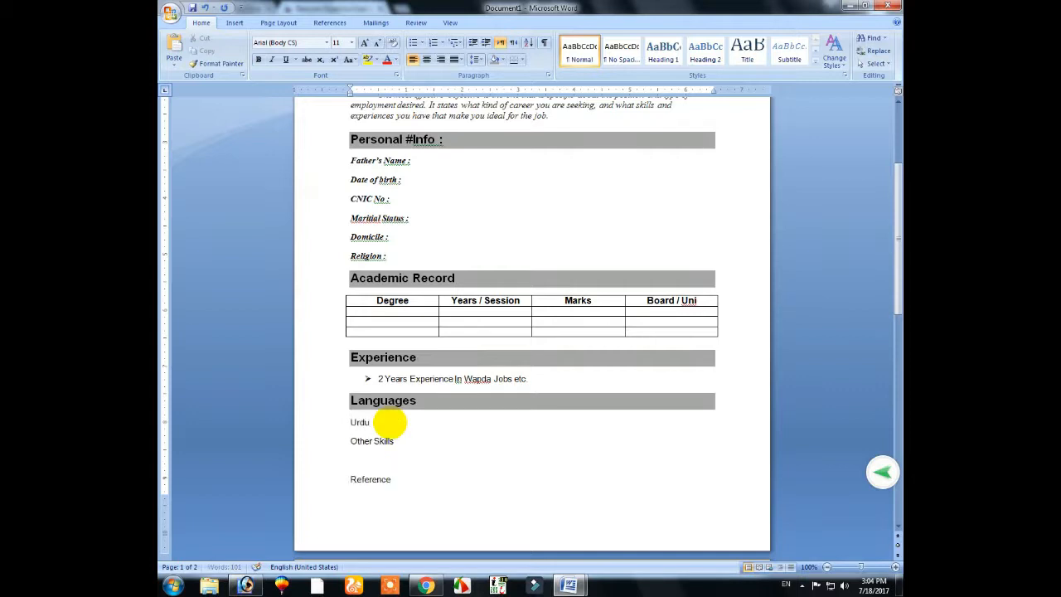
pyautogui.rightClick(343, 419)
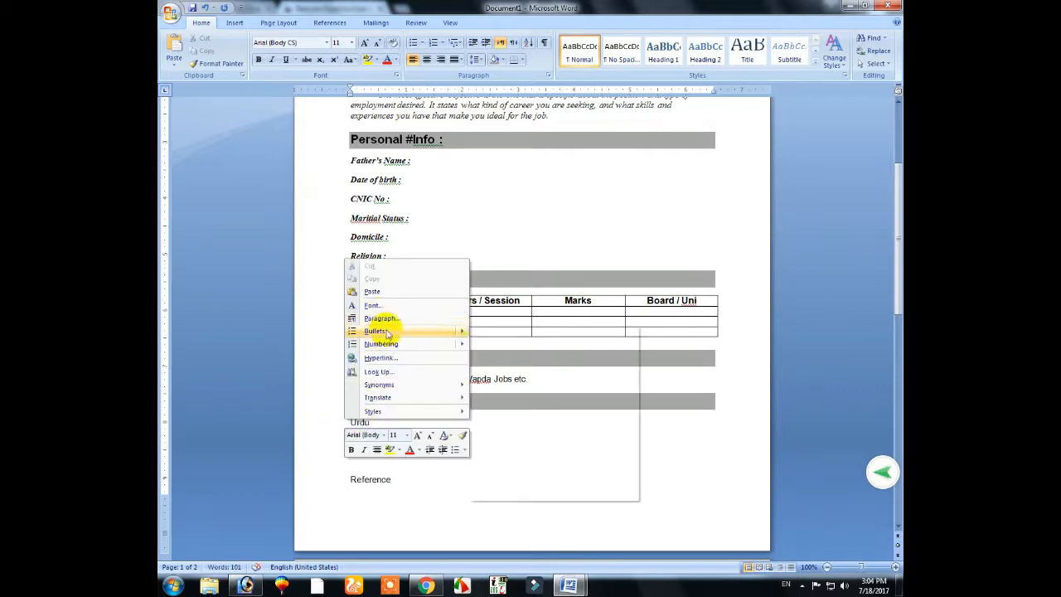
pyautogui.click(390, 332)
pyautogui.click(412, 425)
pyautogui.press('Return')
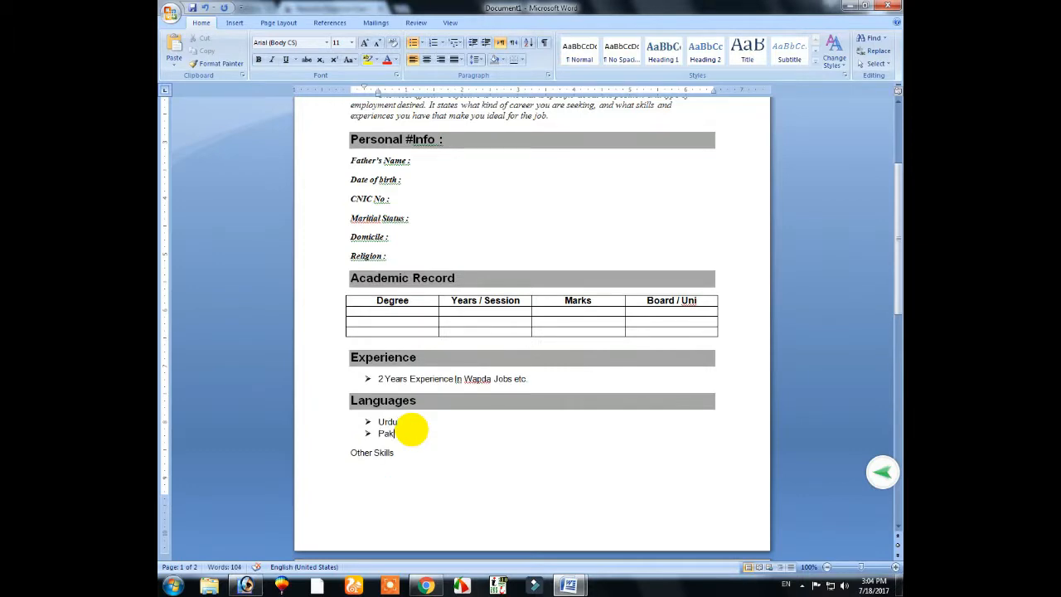
# Step: Select the Other Skills heading and change the document's paper size to A4
pyautogui.moveTo(364, 465); pyautogui.dragTo(431, 466)
pyautogui.scroll(-4, 522, 436)
pyautogui.scroll(8, 518, 431)
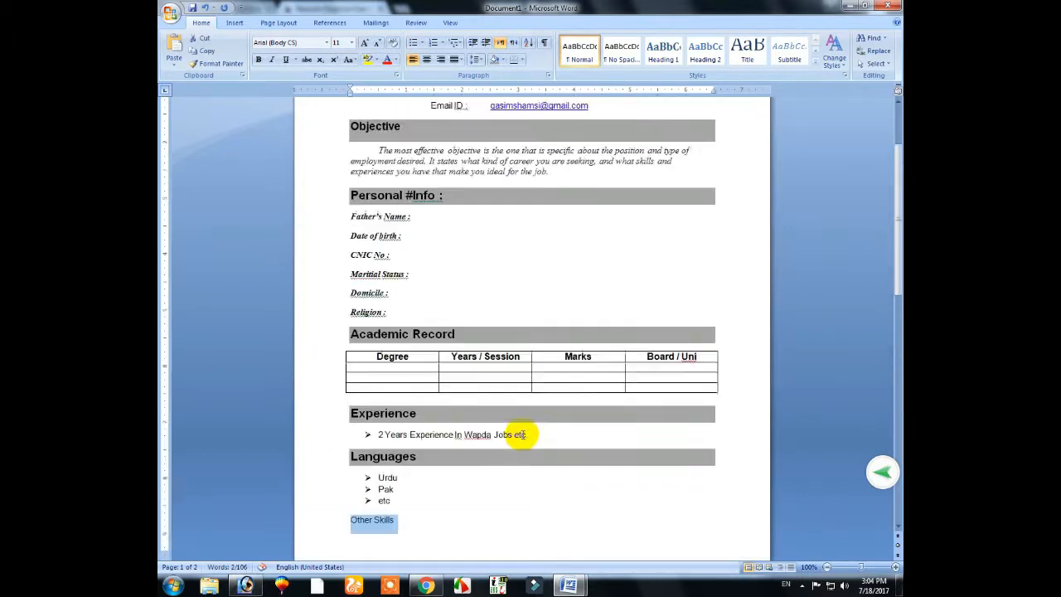
pyautogui.click(275, 22)
pyautogui.click(310, 51)
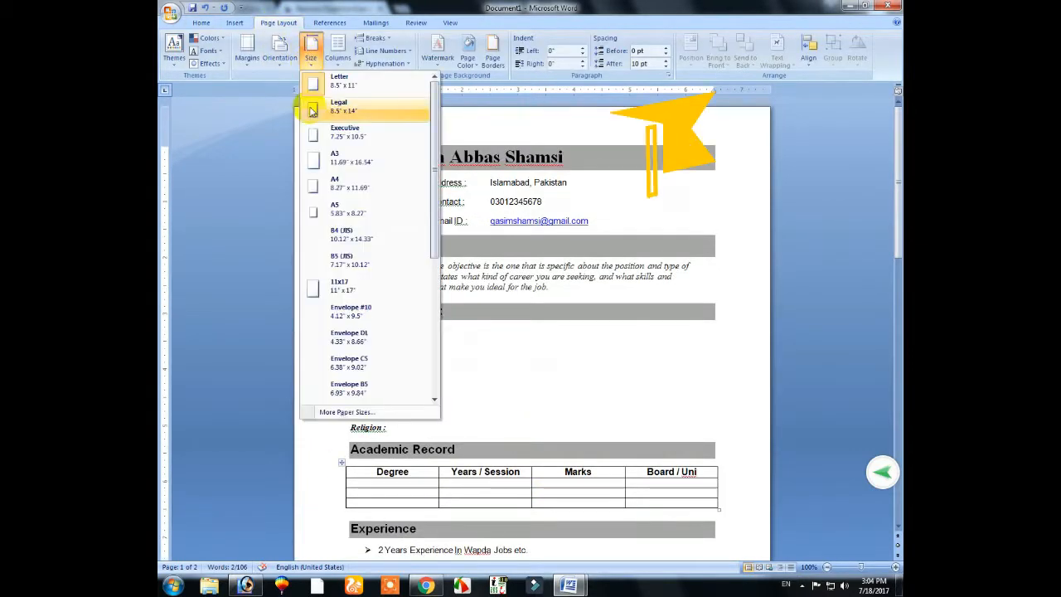
pyautogui.click(314, 187)
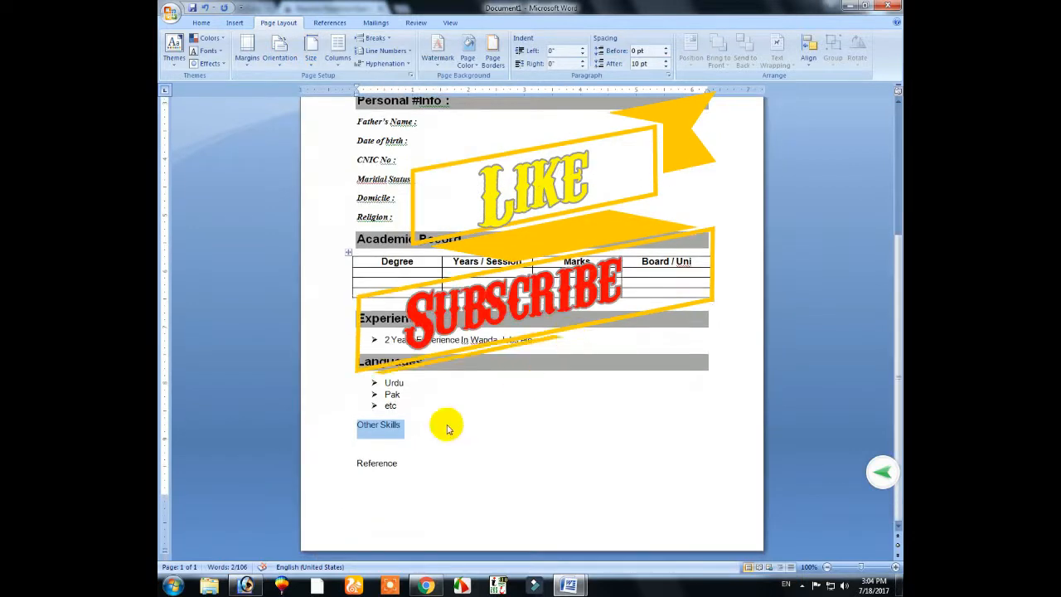
# Step: Format the Other Skills heading in bold at font size 14 with grey shading
pyautogui.click(202, 23)
pyautogui.click(366, 45)
pyautogui.click(367, 45)
pyautogui.click(258, 59)
pyautogui.click(495, 59)
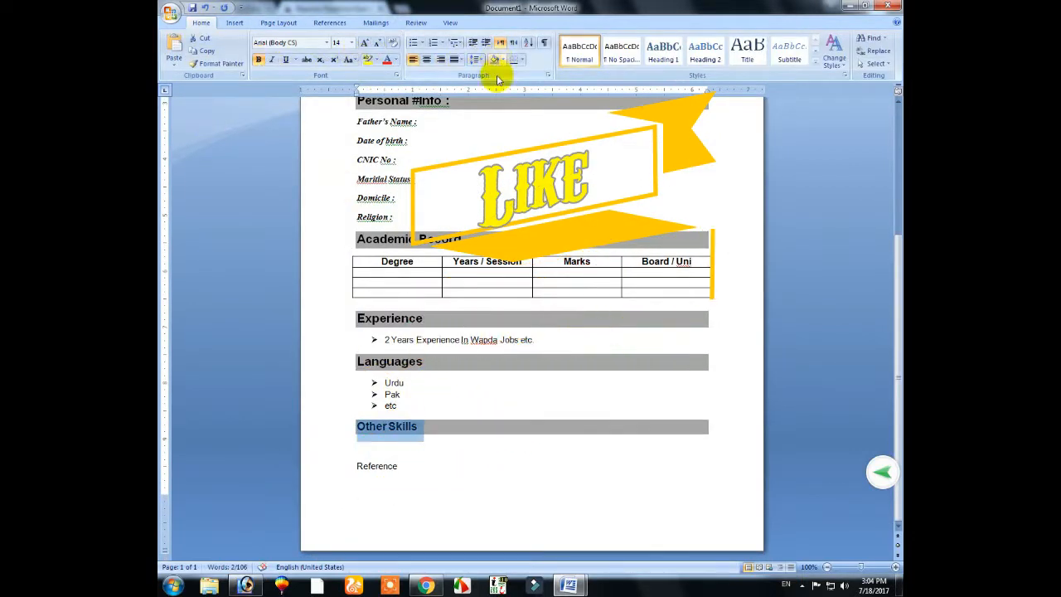
# Step: Start an arrow-bulleted list on the blank line under Other Skills
pyautogui.click(415, 449)
pyautogui.rightClick(414, 449)
pyautogui.click(555, 383)
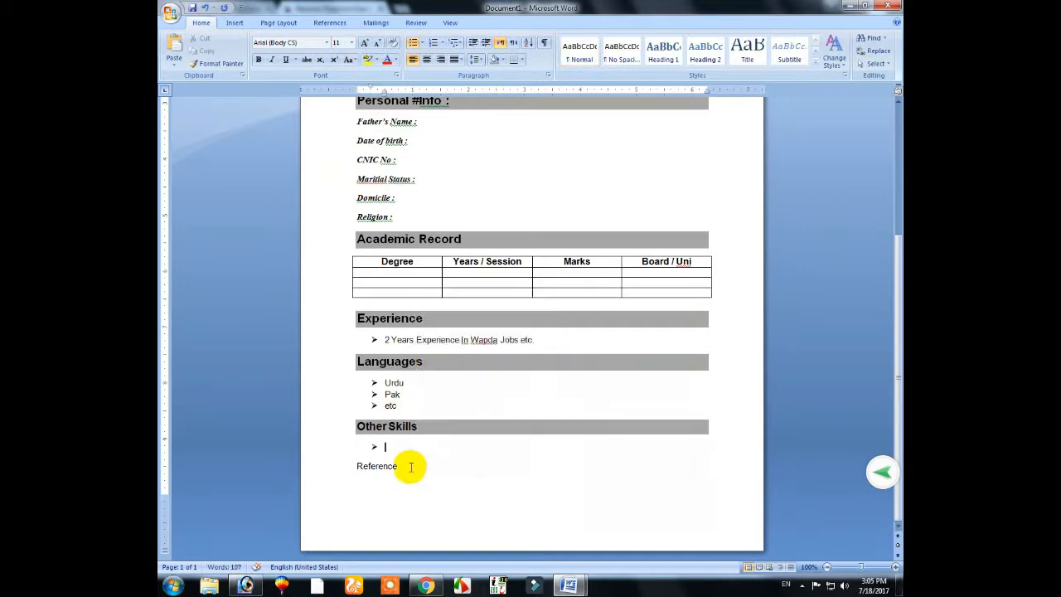
# Step: Format the Reference heading in bold at font size 16 with grey shading
pyautogui.moveTo(407, 466); pyautogui.dragTo(344, 466)
pyautogui.click(364, 42)
pyautogui.click(364, 42)
pyautogui.click(364, 42)
pyautogui.click(258, 60)
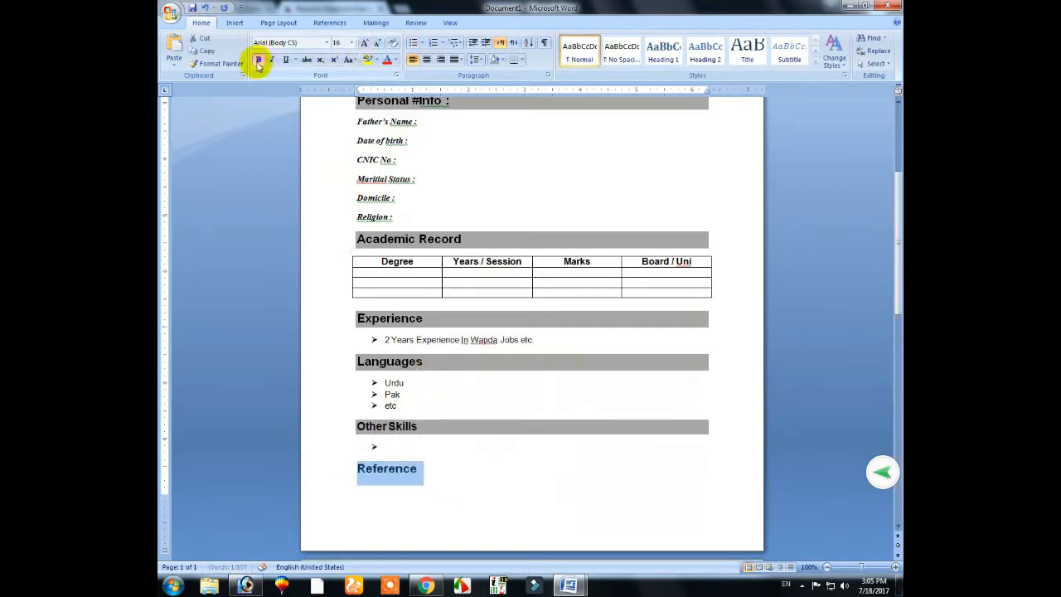
pyautogui.click(495, 60)
pyautogui.click(484, 495)
pyautogui.click(373, 497)
pyautogui.click(442, 487)
pyautogui.scroll(-3, 441, 487)
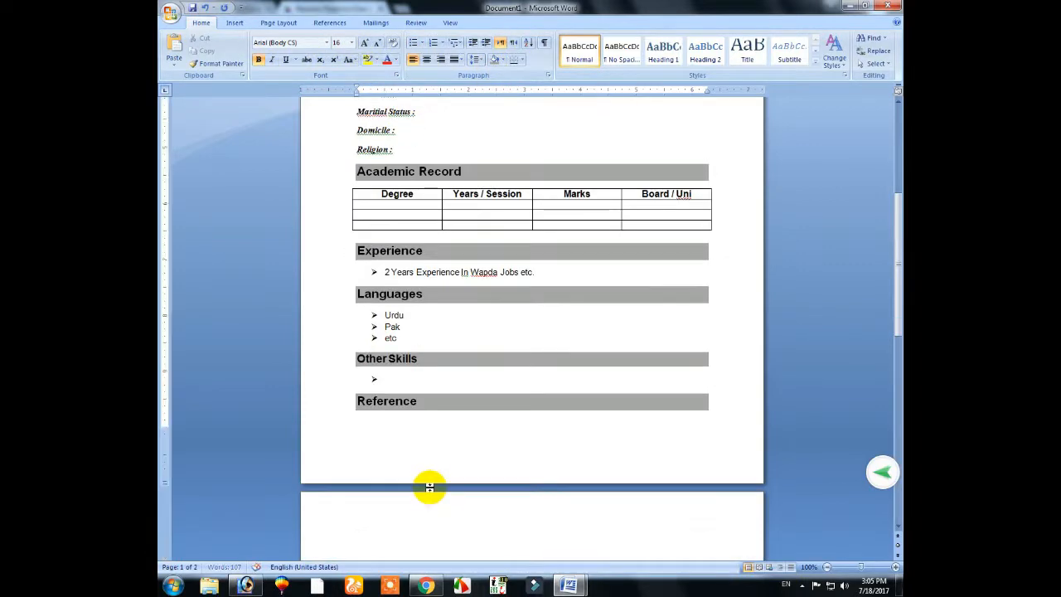
pyautogui.scroll(5, 497, 441)
pyautogui.scroll(3, 497, 441)
pyautogui.scroll(-4, 469, 439)
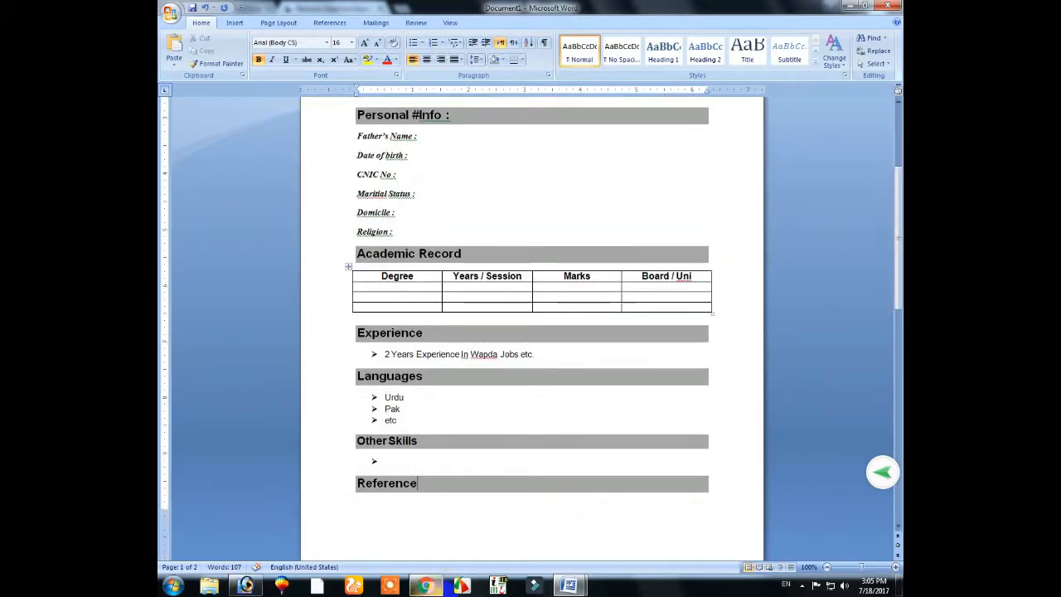